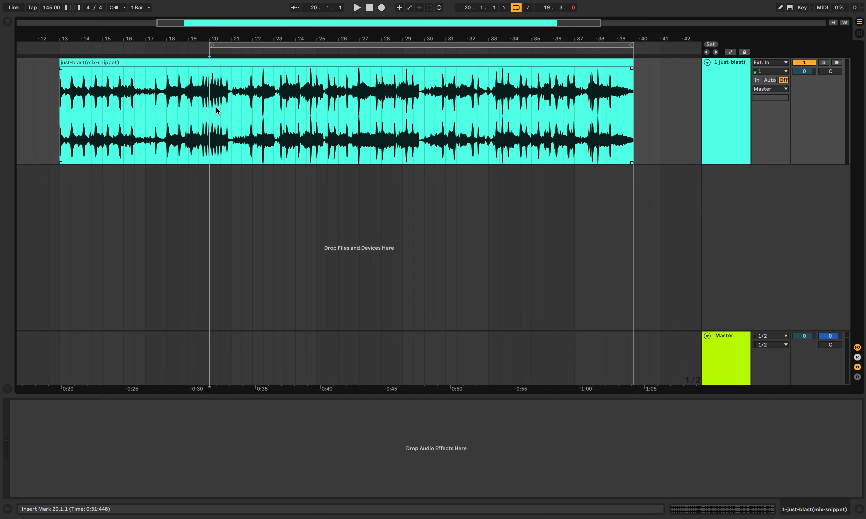
# Step: Play the track from bar 20, show the Master track's devices, and unfold the Mid/Side EQ in the SimpleJamMaster rack
pyautogui.press('space')
pyautogui.click(739, 372)
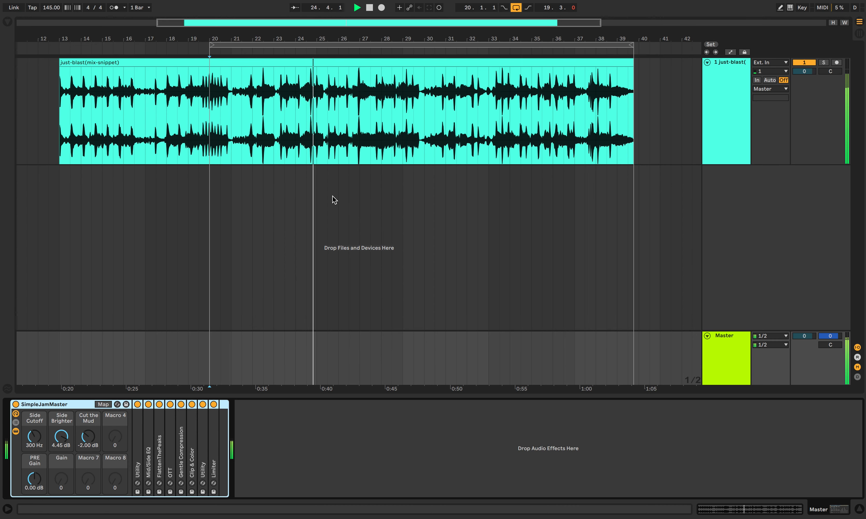
pyautogui.press('space')
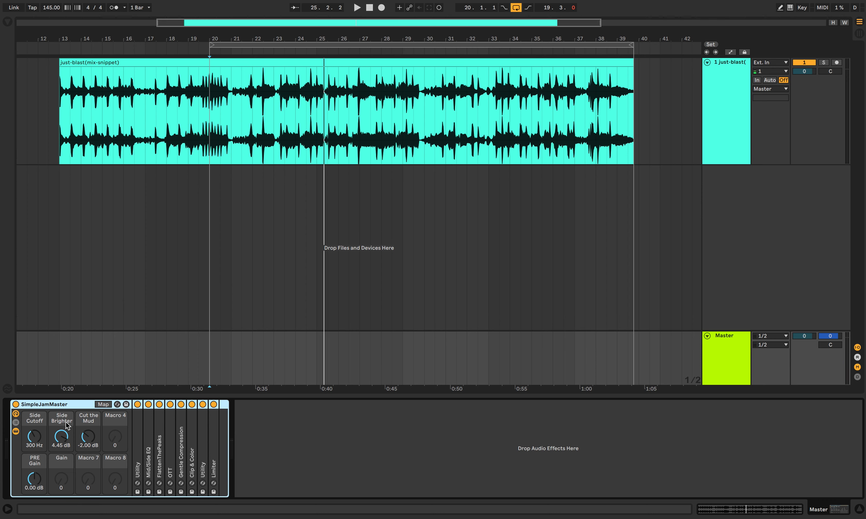
pyautogui.doubleClick(150, 448)
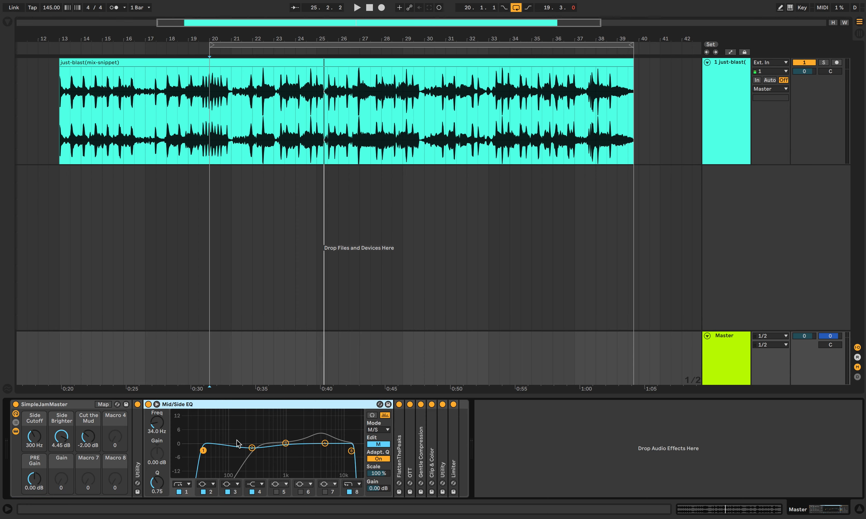
# Step: Play the track from 19.3.1 with the SimpleJamMaster rack bypassed for comparison, and re-enable the rack
pyautogui.click(199, 121)
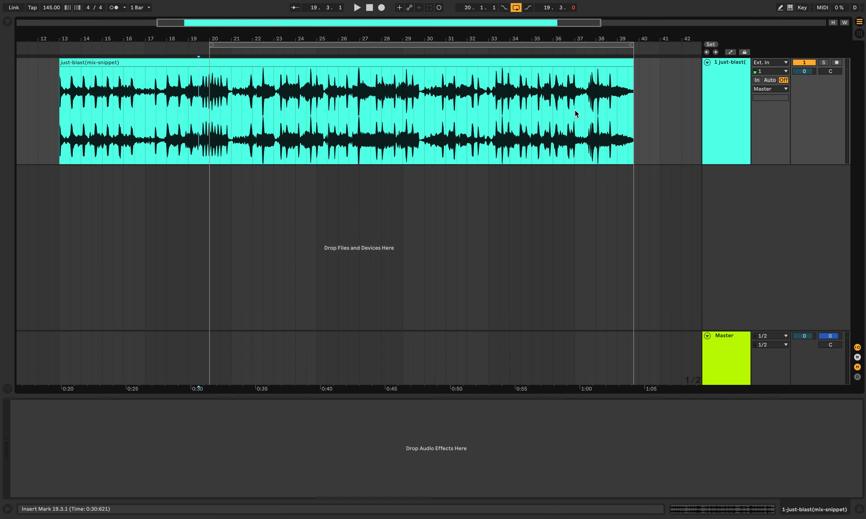
pyautogui.click(721, 350)
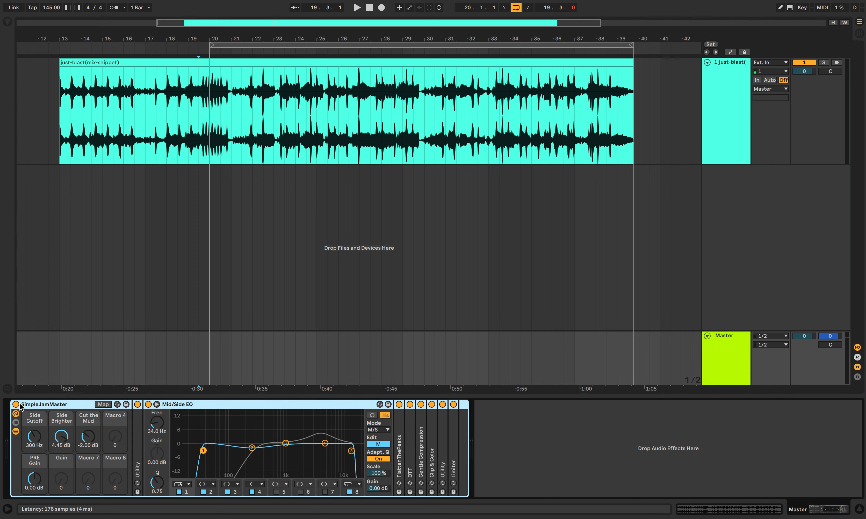
pyautogui.click(200, 132)
pyautogui.press('space')
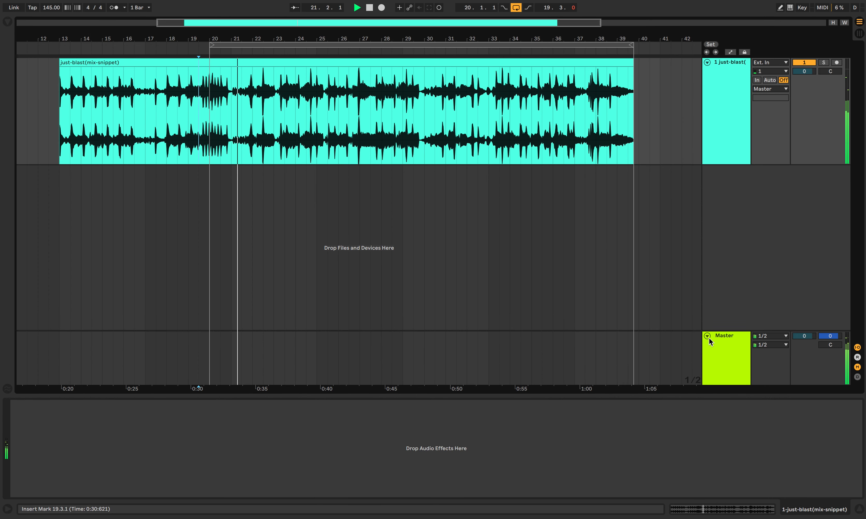
pyautogui.click(725, 351)
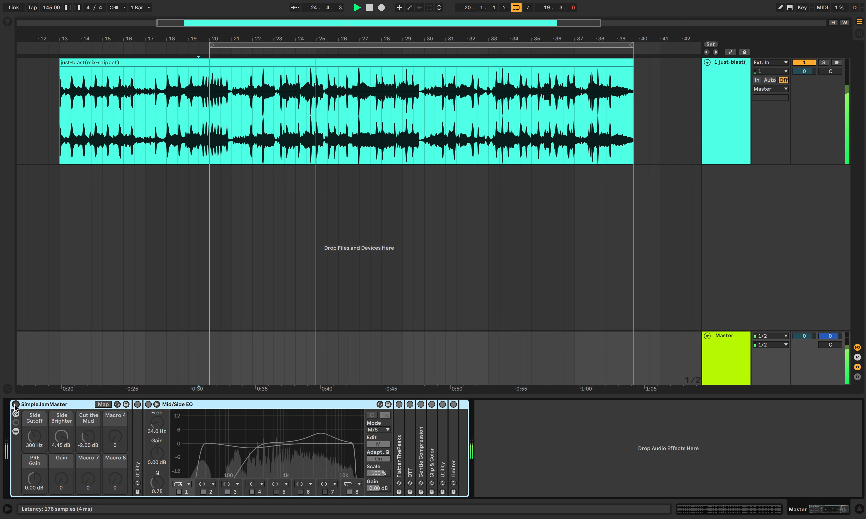
pyautogui.press('space')
pyautogui.click(16, 404)
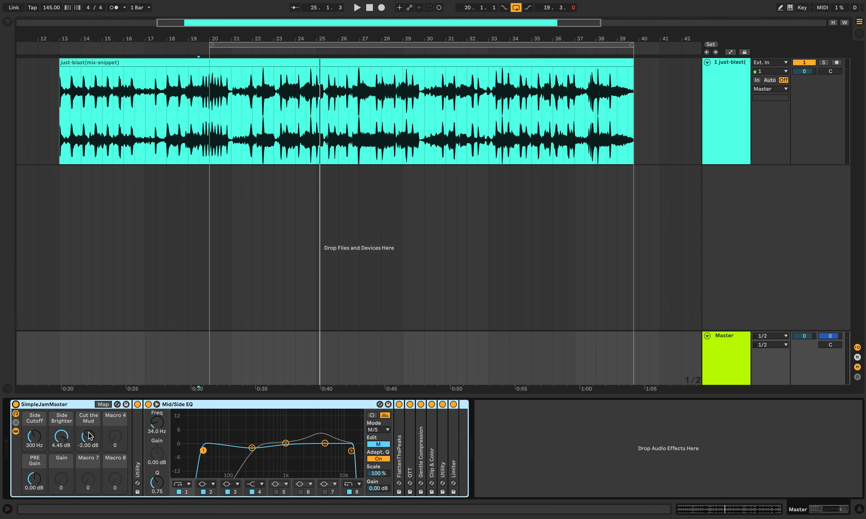
# Step: Unfold the first Utility in the rack, try the PRE Gain macro at -9.09 dB, and reset it to 0 dB
pyautogui.doubleClick(139, 426)
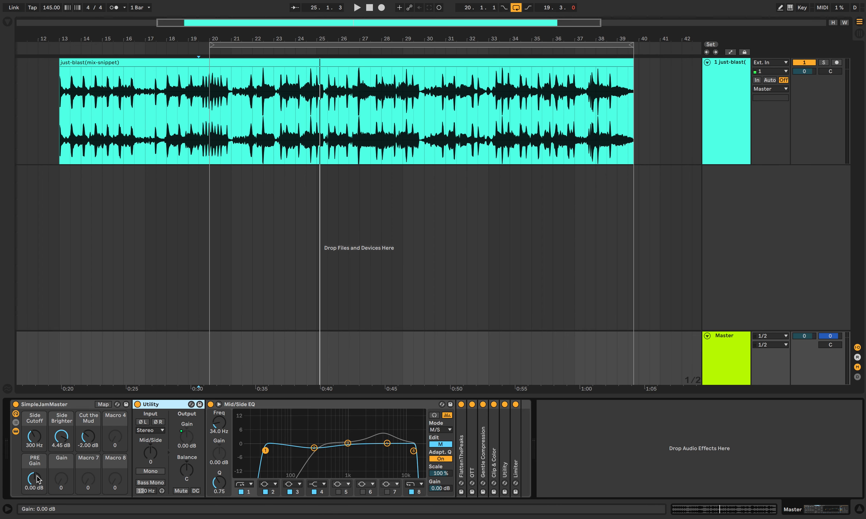
pyautogui.moveTo(38, 480); pyautogui.dragTo(39, 500)
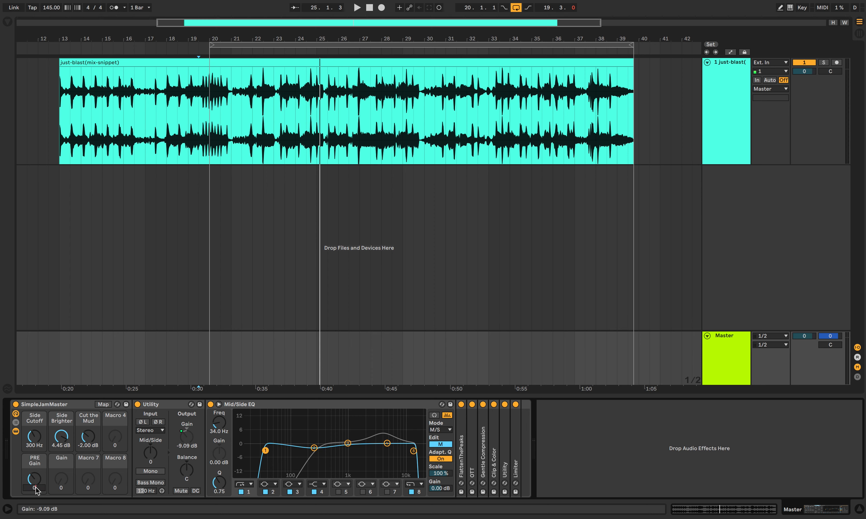
pyautogui.write('0')
pyautogui.press('Return')
# Step: Audition band 3 of the Mid/Side EQ in headphone mode at about 843 Hz during playback, and undo the band change
pyautogui.click(256, 405)
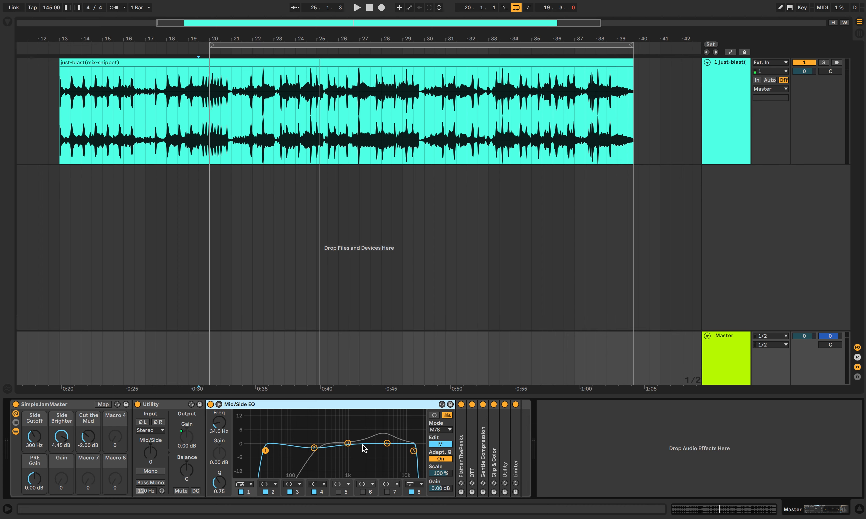
pyautogui.click(435, 416)
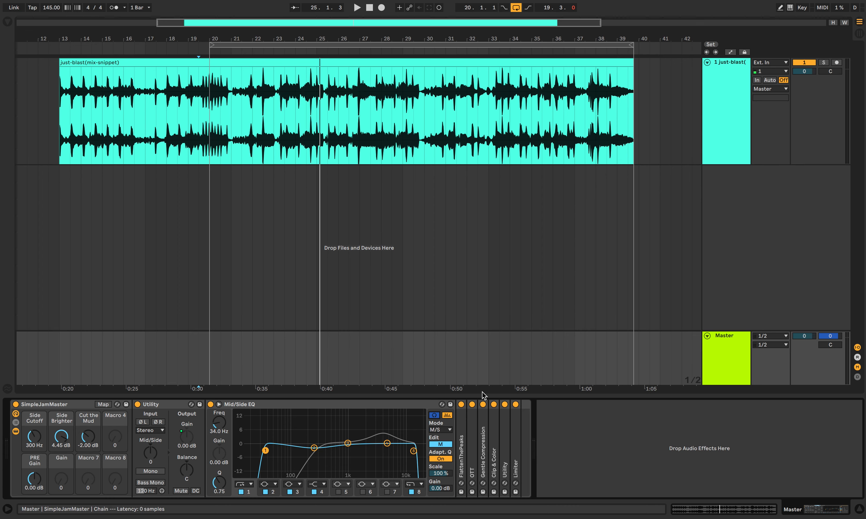
pyautogui.click(434, 416)
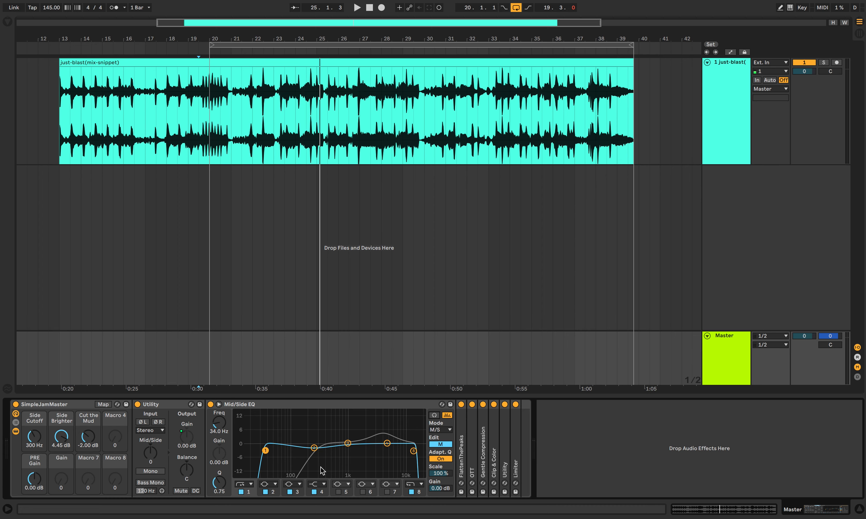
pyautogui.press('space')
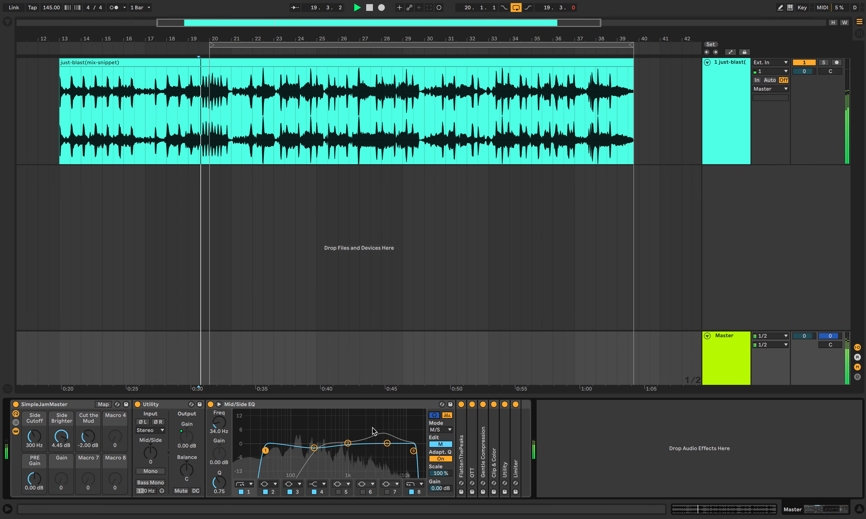
pyautogui.moveTo(348, 444)
pyautogui.mouseDown()
pyautogui.moveTo(326, 442)
pyautogui.moveTo(343, 443)
pyautogui.mouseUp()
pyautogui.press('super+z')
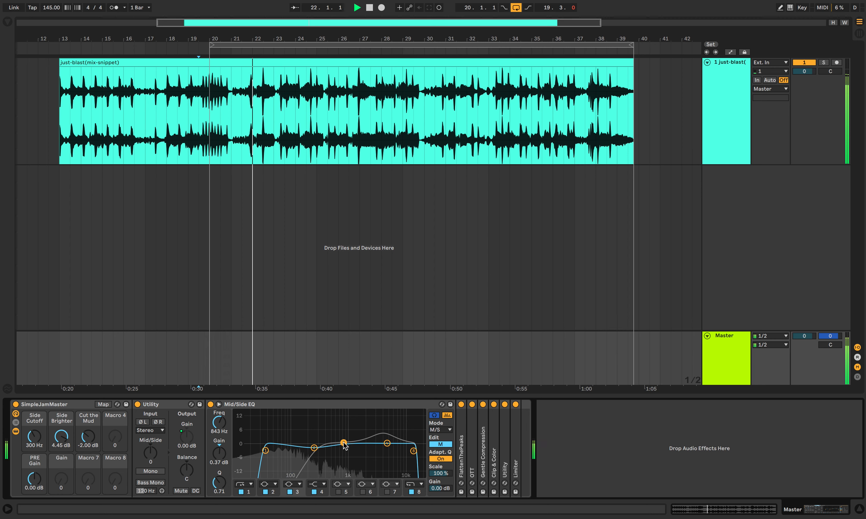
pyautogui.press('space')
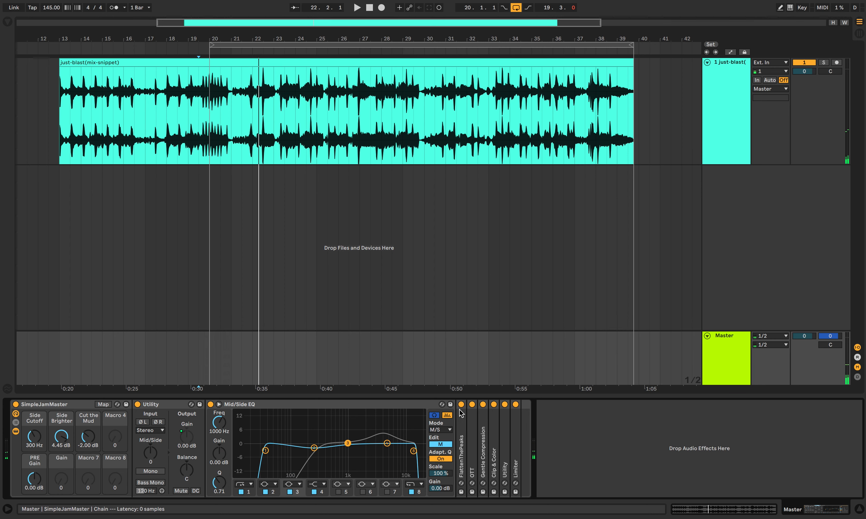
pyautogui.click(435, 415)
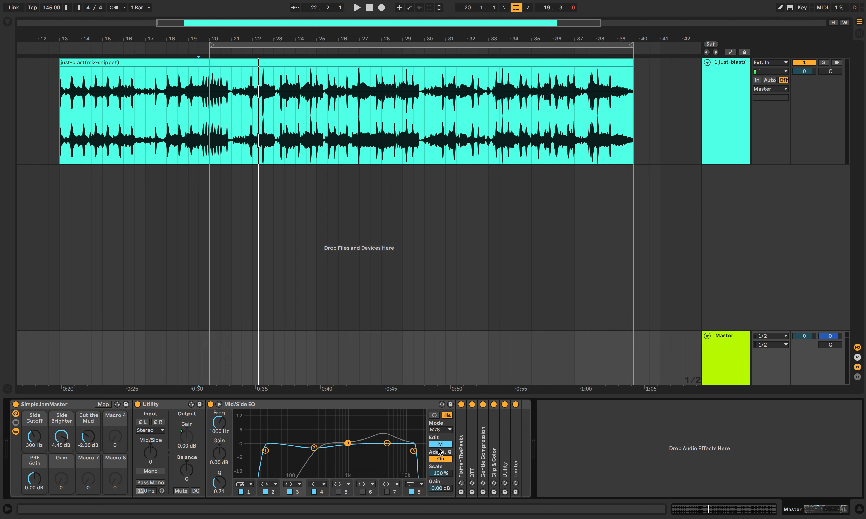
# Step: Compare the mid and side curves of the Mid/Side EQ in M/S mode, ending on the side curve
pyautogui.click(436, 445)
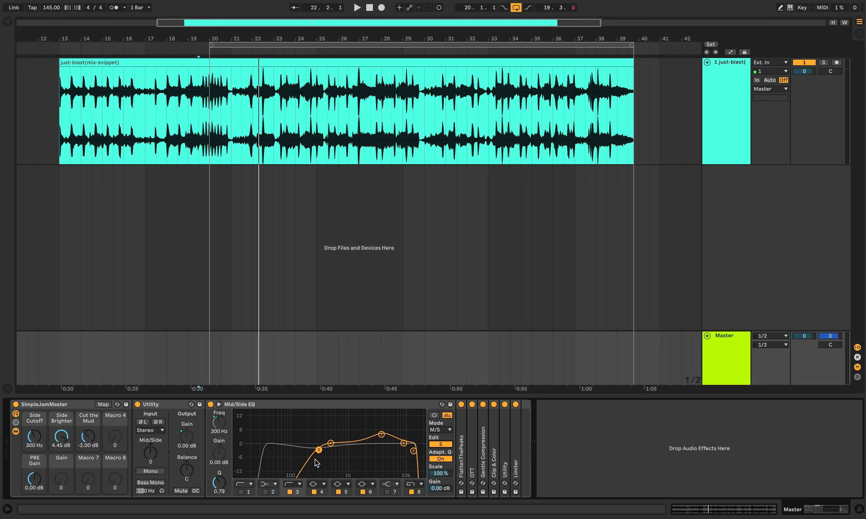
pyautogui.click(435, 445)
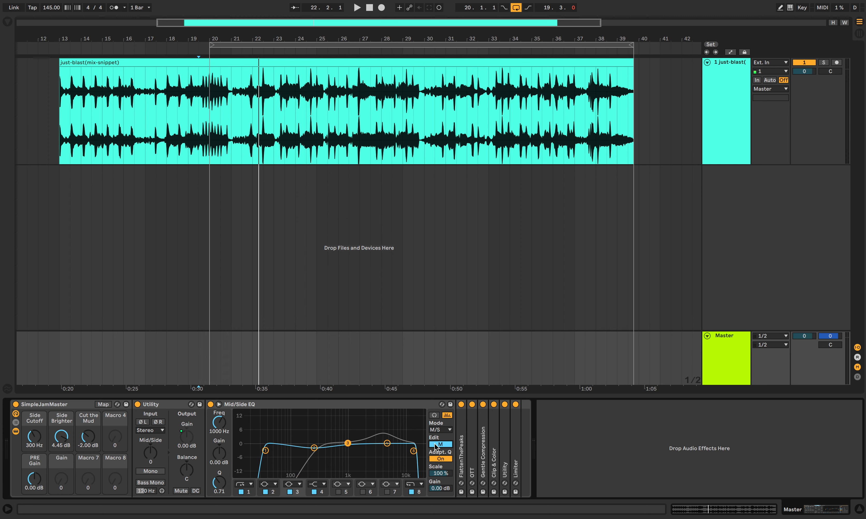
pyautogui.click(435, 444)
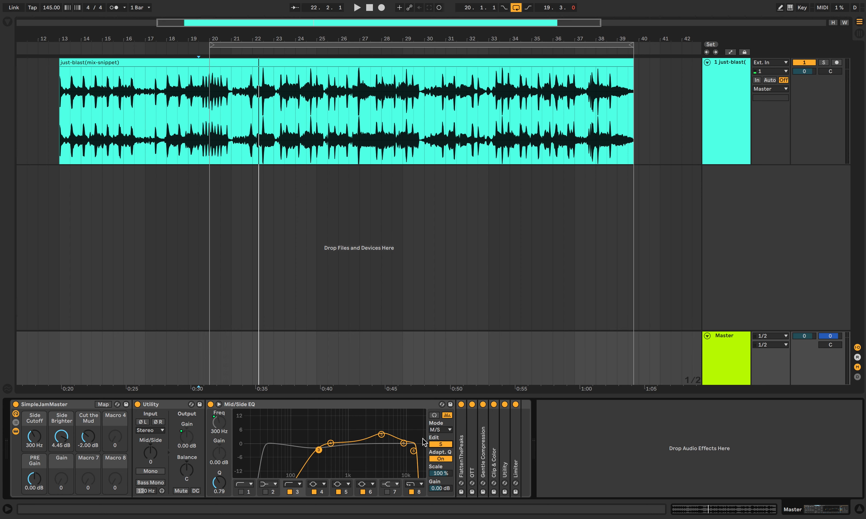
pyautogui.click(440, 430)
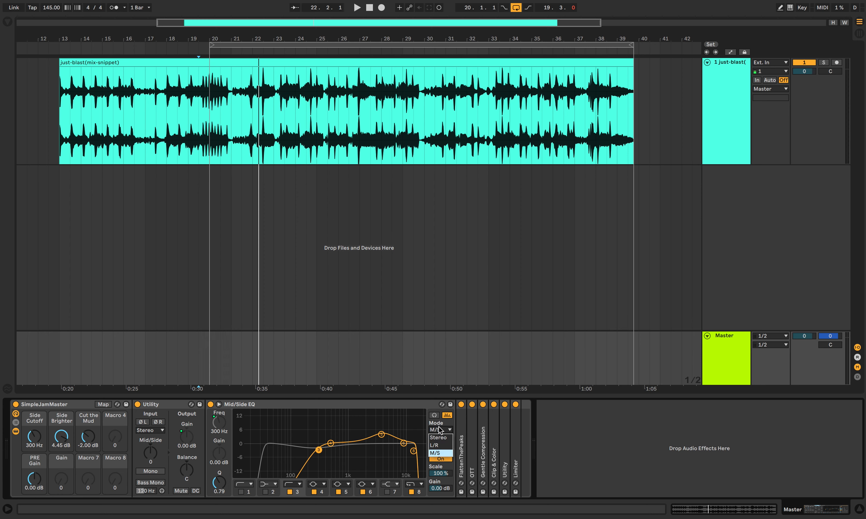
pyautogui.click(440, 453)
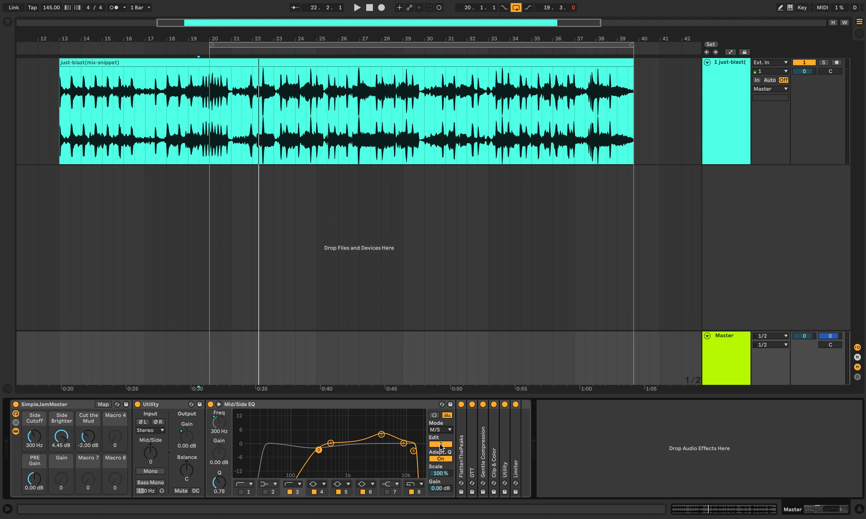
pyautogui.click(440, 445)
pyautogui.click(440, 444)
pyautogui.click(441, 445)
pyautogui.click(440, 445)
# Step: Try the Side Cutoff macro at 200 Hz during playback, and set it back to 300 Hz
pyautogui.moveTo(34, 436)
pyautogui.mouseDown()
pyautogui.moveTo(35, 426)
pyautogui.moveTo(33, 441)
pyautogui.mouseUp()
pyautogui.press('space')
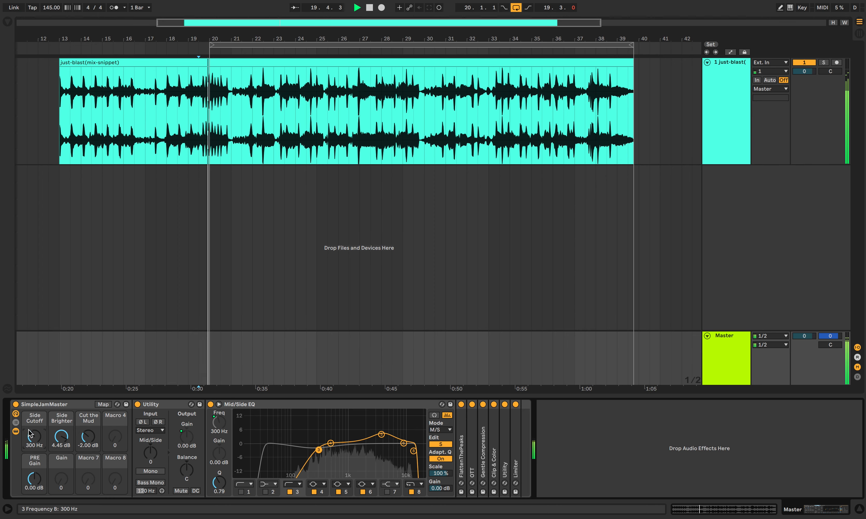
pyautogui.moveTo(33, 434)
pyautogui.mouseDown()
pyautogui.moveTo(33, 473)
pyautogui.moveTo(33, 384)
pyautogui.moveTo(32, 438)
pyautogui.mouseUp()
pyautogui.press('space')
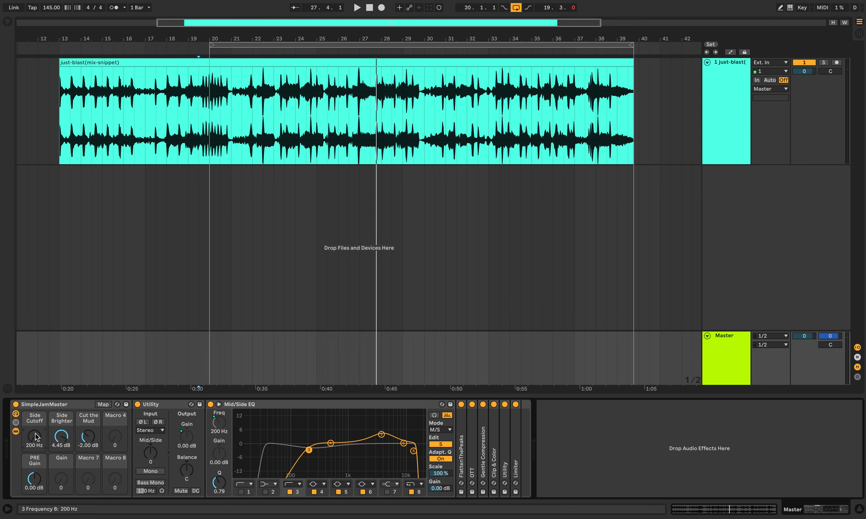
pyautogui.moveTo(34, 438); pyautogui.dragTo(33, 438)
pyautogui.write('300')
pyautogui.press('Return')
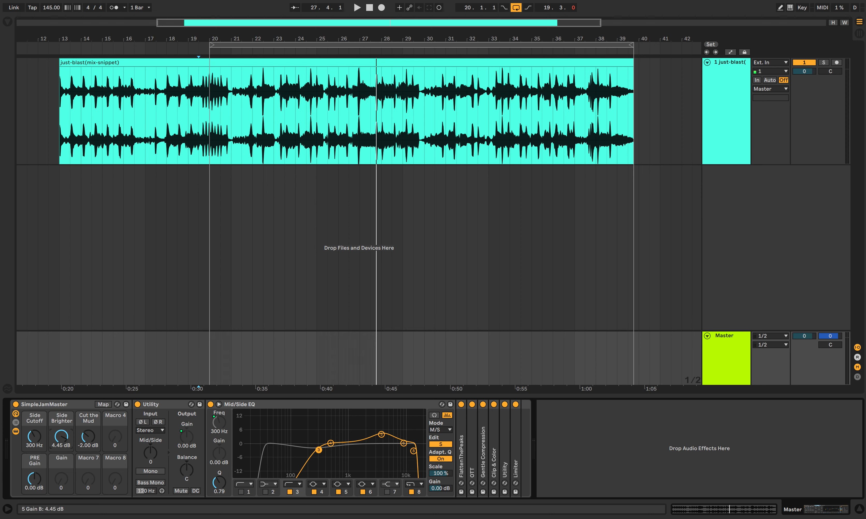
# Step: Sweep the Side Brighter macro down to 0 dB during playback, and settle it at 2.83 dB
pyautogui.moveTo(61, 437); pyautogui.dragTo(61, 448)
pyautogui.click(382, 438)
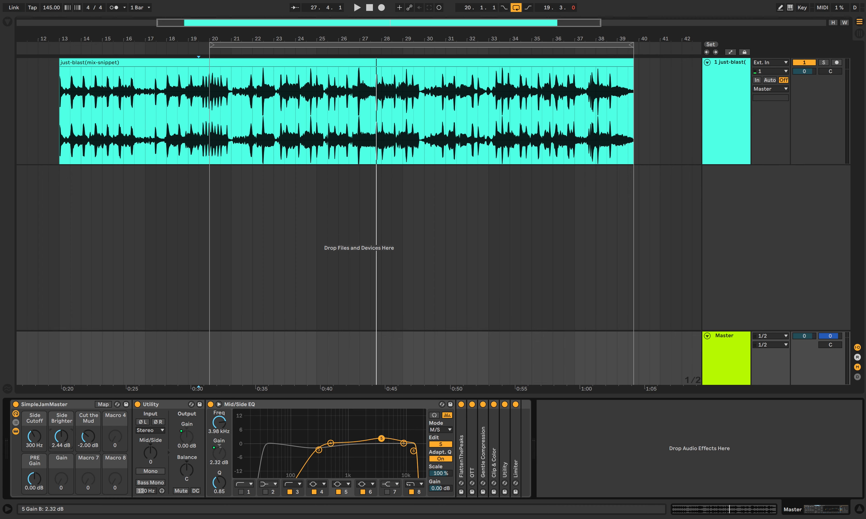
pyautogui.moveTo(61, 437)
pyautogui.mouseDown()
pyautogui.moveTo(61, 394)
pyautogui.moveTo(62, 453)
pyautogui.moveTo(61, 404)
pyautogui.moveTo(61, 444)
pyautogui.mouseUp()
pyautogui.press('space')
pyautogui.moveTo(61, 442); pyautogui.dragTo(61, 497)
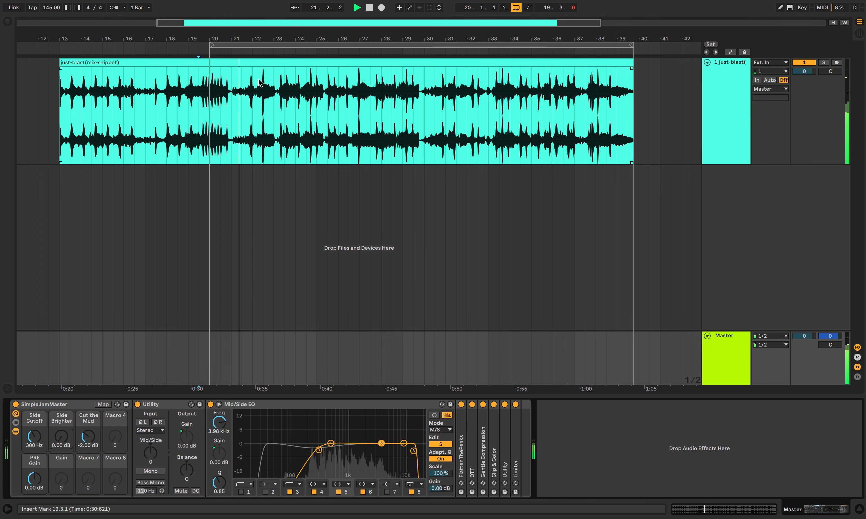
pyautogui.moveTo(59, 429); pyautogui.dragTo(63, 461)
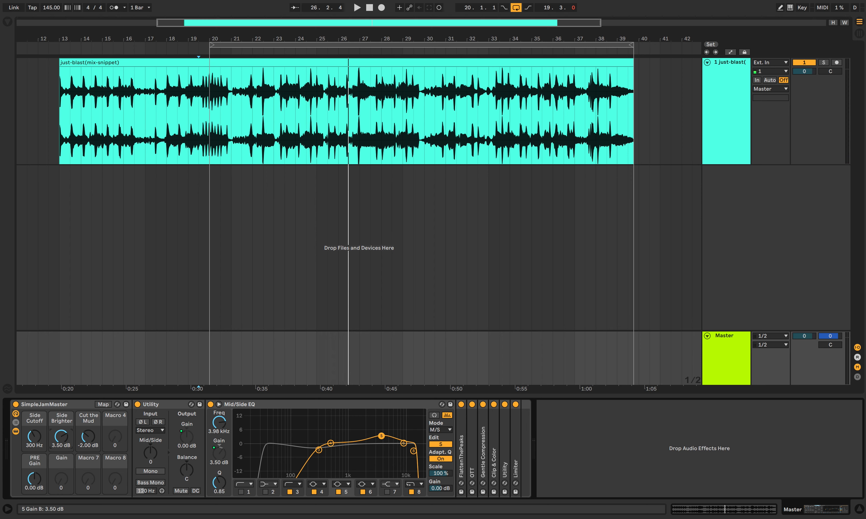
pyautogui.moveTo(61, 437)
pyautogui.mouseDown()
pyautogui.moveTo(61, 424)
pyautogui.moveTo(61, 437)
pyautogui.mouseUp()
pyautogui.moveTo(61, 436)
pyautogui.mouseDown()
pyautogui.moveTo(61, 454)
pyautogui.moveTo(61, 426)
pyautogui.mouseUp()
# Step: Select band 2 on the mid curve of the Mid/Side EQ, and set the Cut the Mud macro to -1.89 dB
pyautogui.click(91, 423)
pyautogui.click(440, 445)
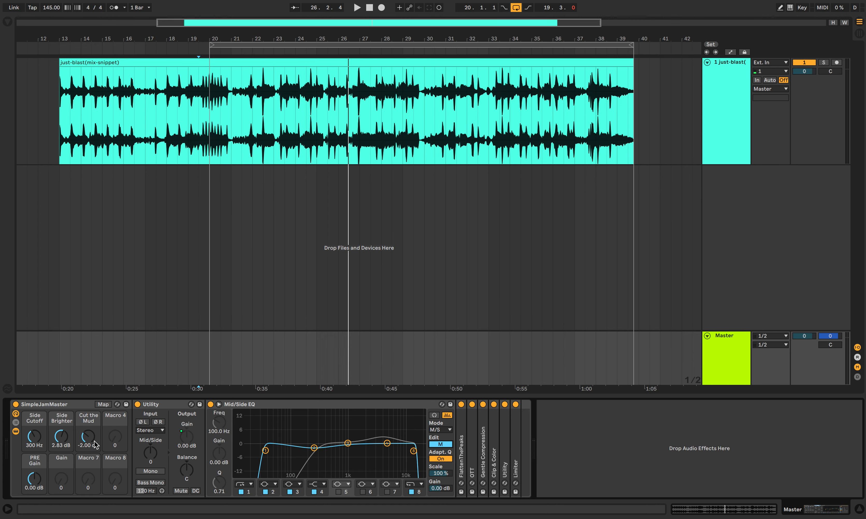
pyautogui.click(314, 447)
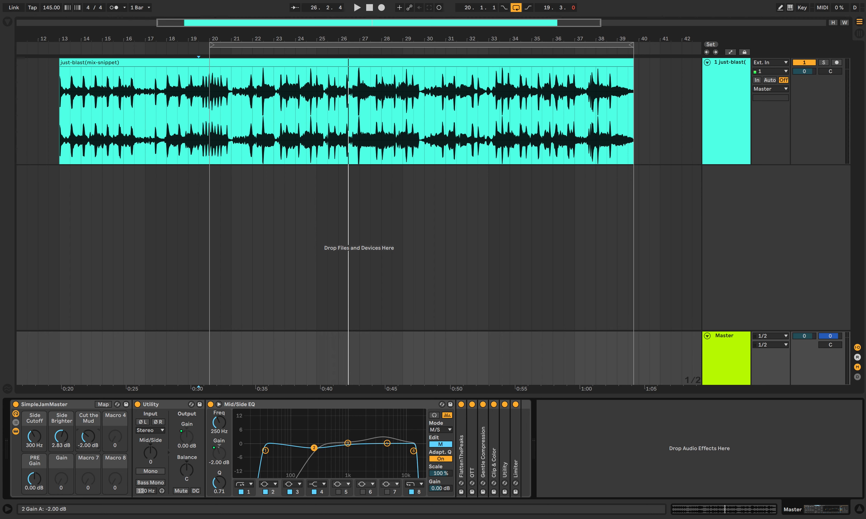
pyautogui.moveTo(88, 436); pyautogui.dragTo(87, 417)
# Step: Move the loop start to bar 21 and, during playback, adjust Cut the Mud to -2.95 dB and Side Brighter to 3.27 dB
pyautogui.moveTo(211, 44); pyautogui.dragTo(235, 47)
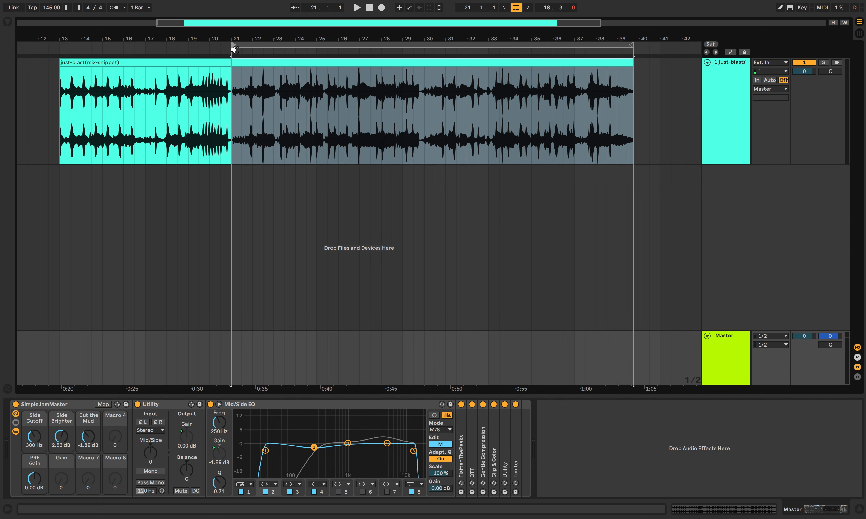
pyautogui.click(235, 49)
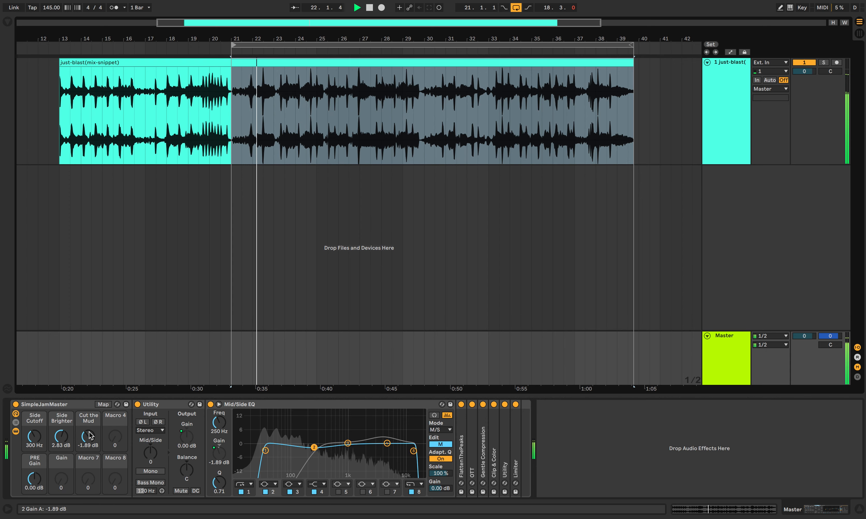
pyautogui.moveTo(91, 437)
pyautogui.mouseDown()
pyautogui.moveTo(62, 432)
pyautogui.moveTo(89, 436)
pyautogui.moveTo(88, 427)
pyautogui.moveTo(88, 445)
pyautogui.mouseUp()
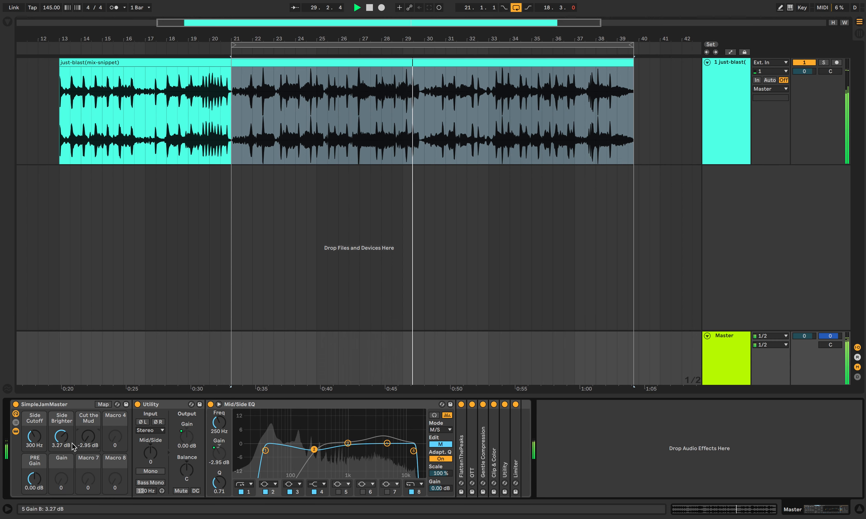
pyautogui.press('space')
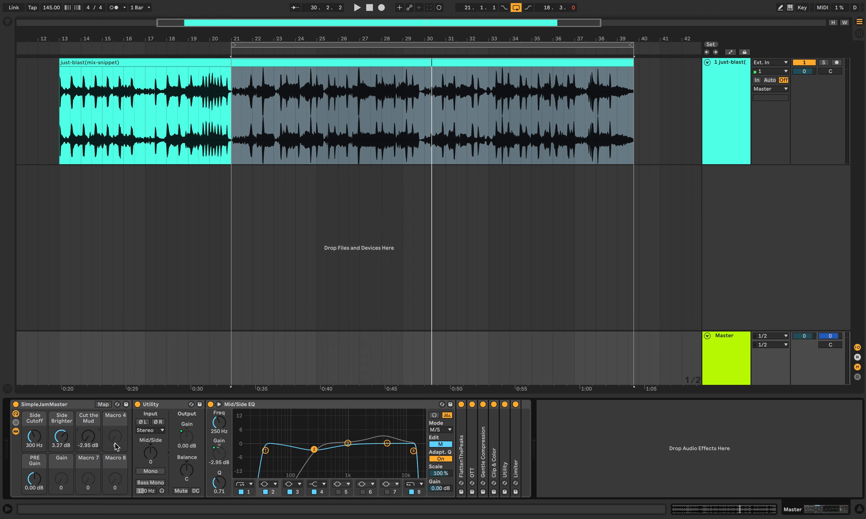
# Step: Set the Cut the Mud macro to -2 dB
pyautogui.moveTo(91, 439); pyautogui.dragTo(90, 439)
pyautogui.write('-2')
pyautogui.press('Return')
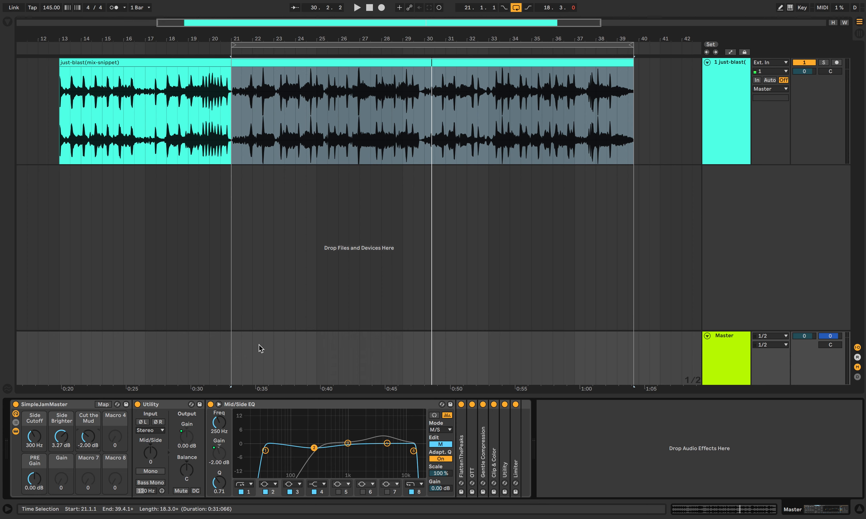
# Step: During loop playback, raise the PRE Gain macro to 3.03 dB and set the Cut the Mud macro to -3 dB
pyautogui.press('space')
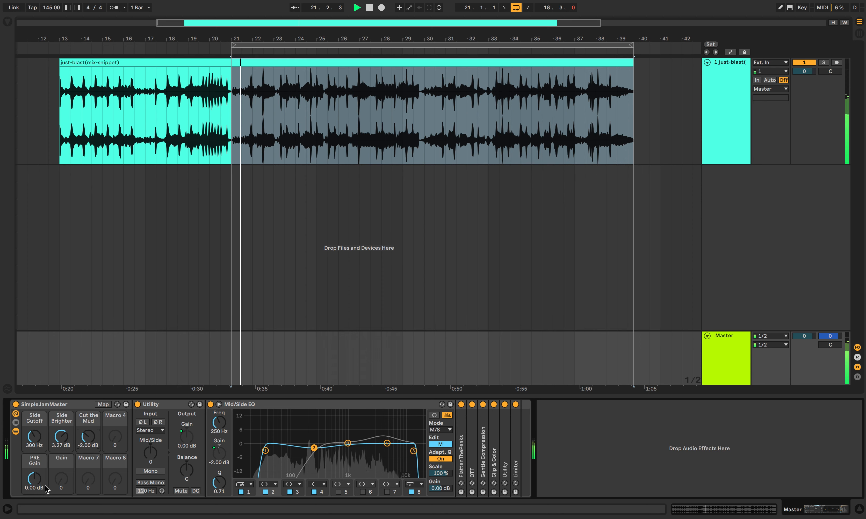
pyautogui.moveTo(34, 479)
pyautogui.mouseDown()
pyautogui.moveTo(34, 466)
pyautogui.moveTo(34, 473)
pyautogui.mouseUp()
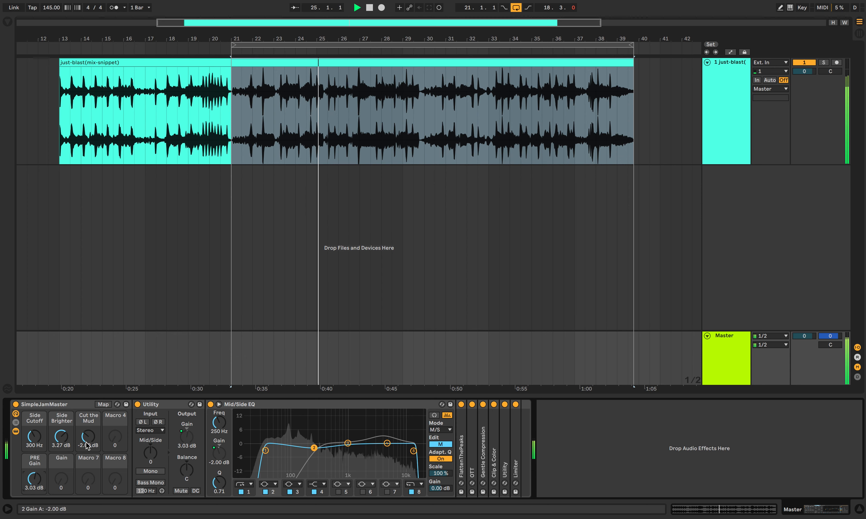
pyautogui.moveTo(88, 436); pyautogui.dragTo(86, 441)
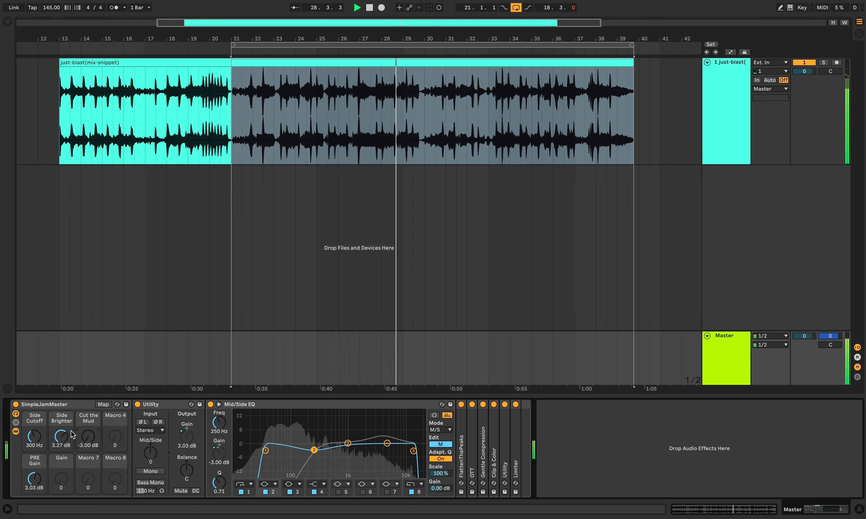
pyautogui.press('space')
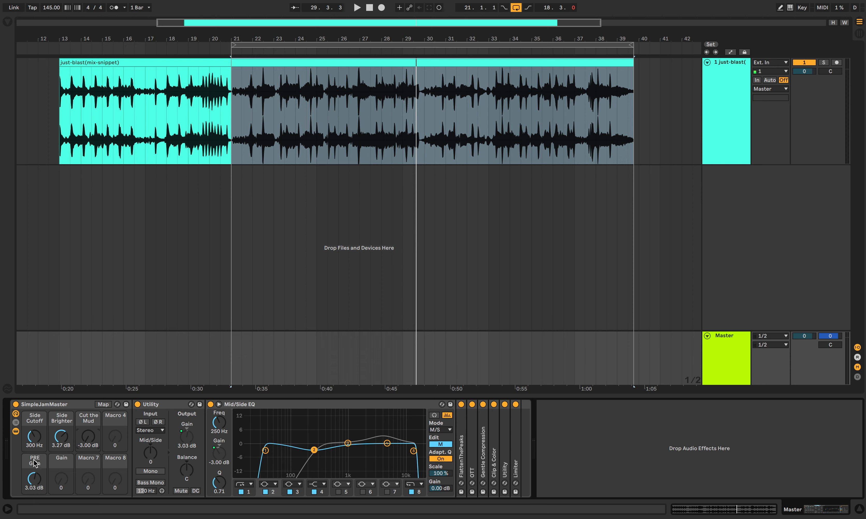
# Step: Expand the FlattenThePeaks compressor with the Mid/Side EQ collapsed, and audition the loop through it
pyautogui.doubleClick(461, 459)
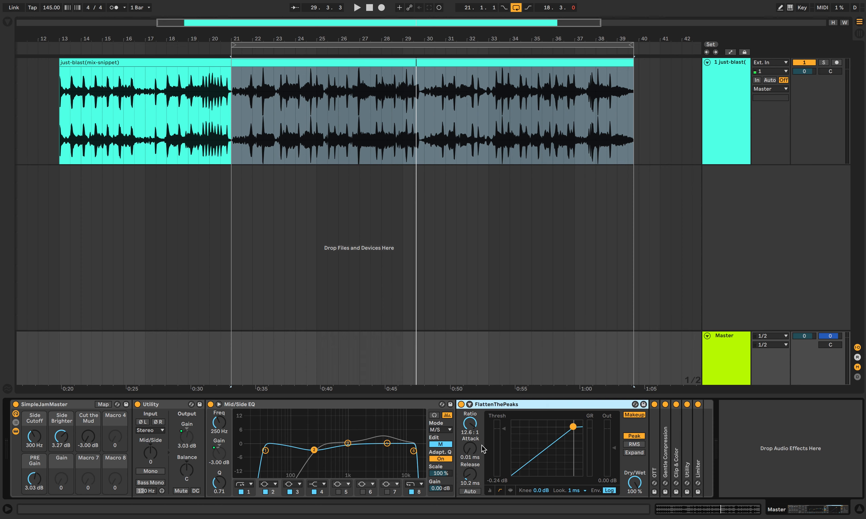
pyautogui.doubleClick(283, 404)
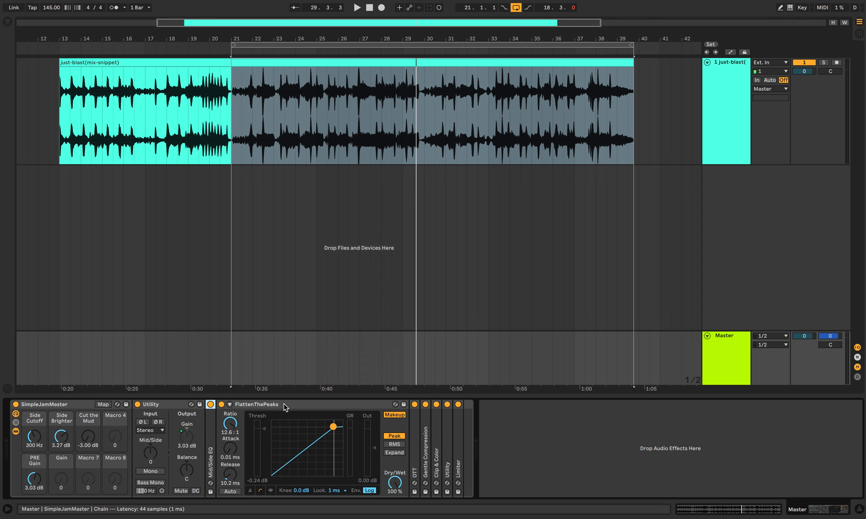
pyautogui.click(260, 405)
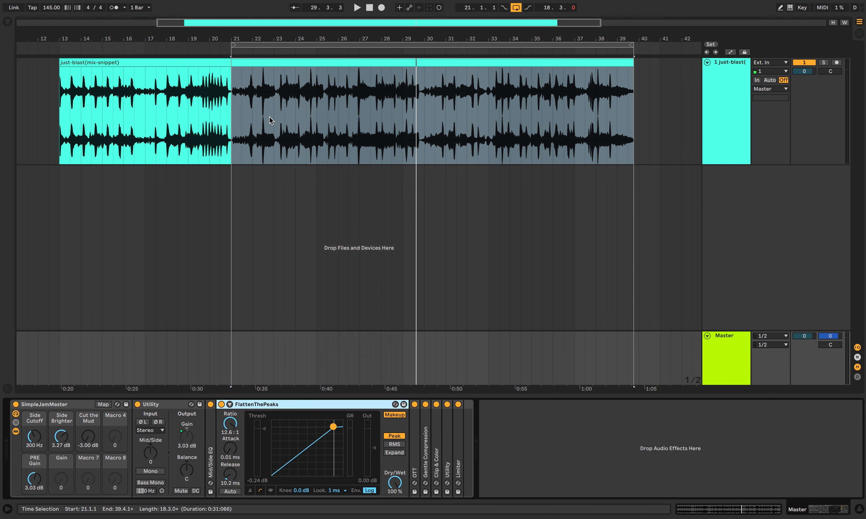
pyautogui.press('space')
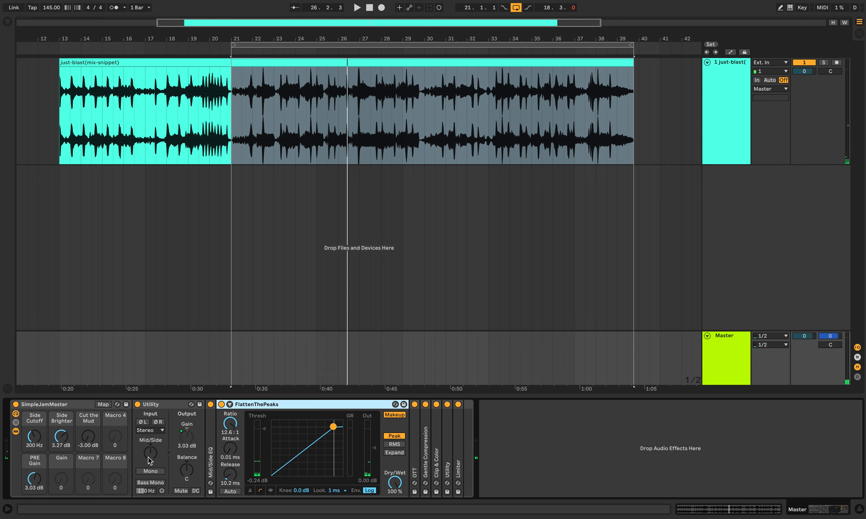
# Step: Bypass the whole SimpleJamMaster rack to hear the unprocessed loop, and turn the rack back on
pyautogui.click(16, 404)
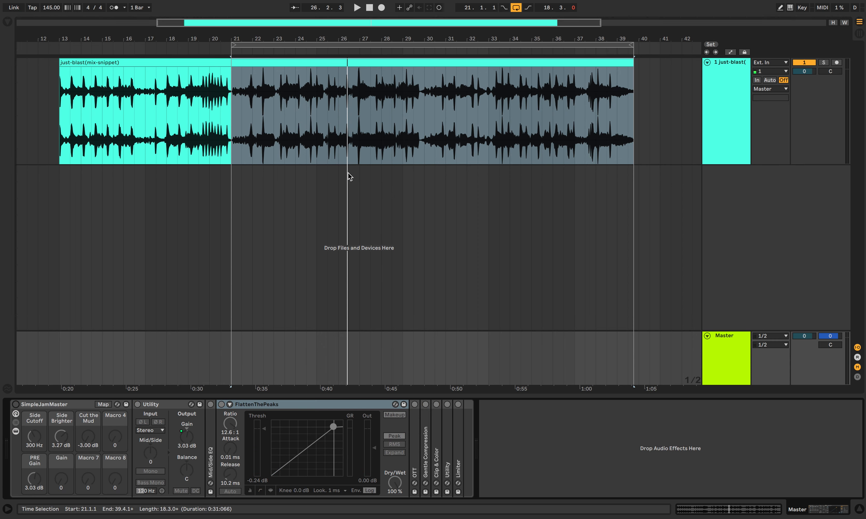
pyautogui.press('space')
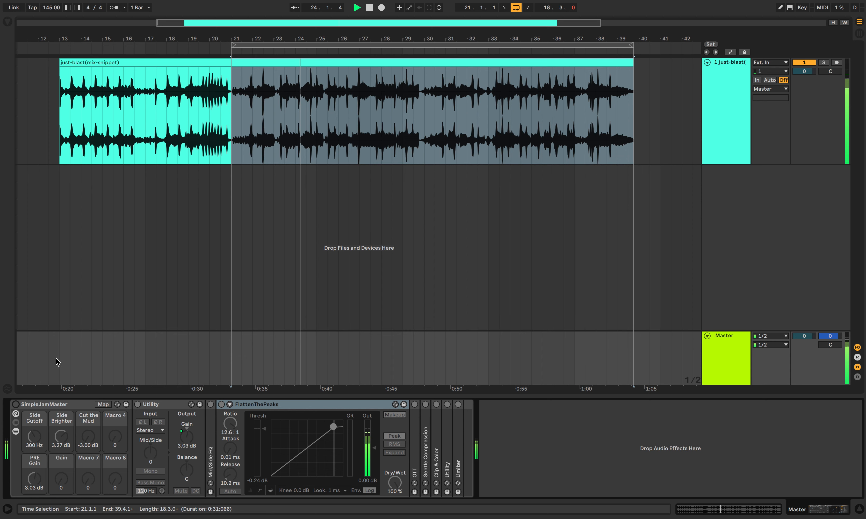
pyautogui.press('space')
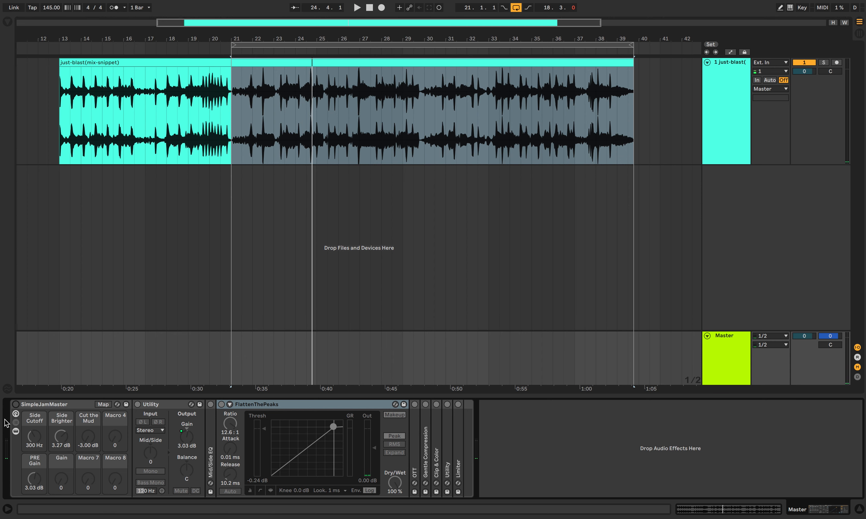
pyautogui.click(16, 405)
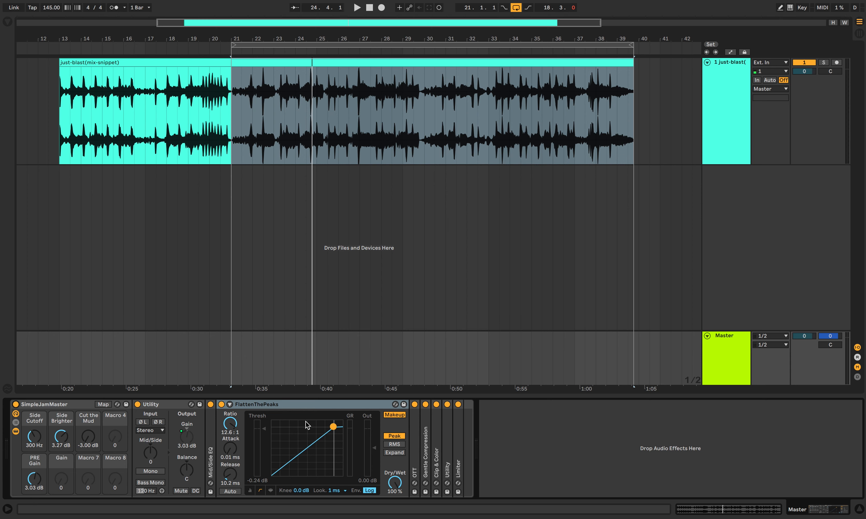
# Step: Audition the FlattenThePeaks threshold at -0.97 dB, and settle the compressor at a 0.13 dB threshold with a 16.4:1 ratio
pyautogui.moveTo(264, 429)
pyautogui.mouseDown()
pyautogui.moveTo(266, 450)
pyautogui.moveTo(264, 430)
pyautogui.mouseUp()
pyautogui.press('space')
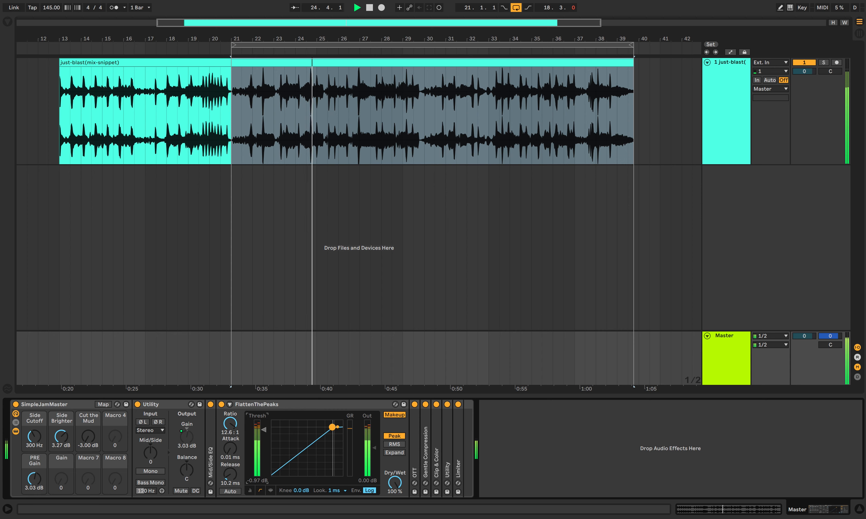
pyautogui.press('space')
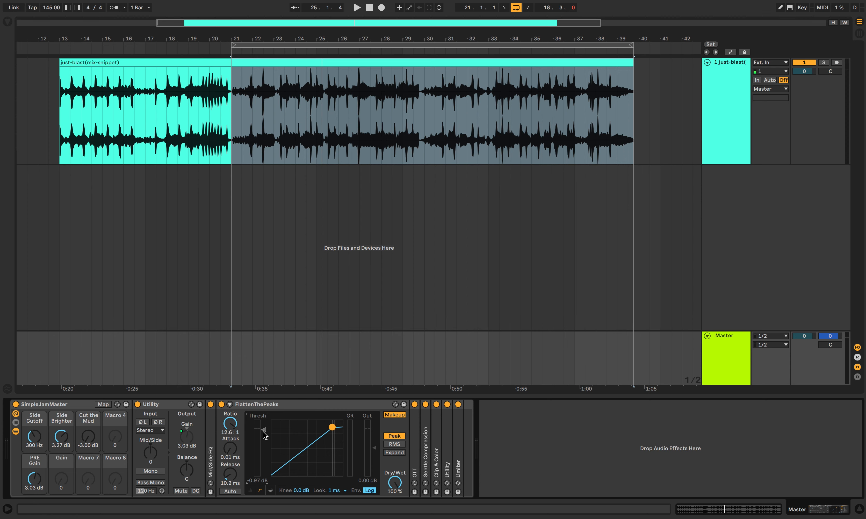
pyautogui.moveTo(263, 431); pyautogui.dragTo(264, 429)
pyautogui.moveTo(263, 429); pyautogui.dragTo(262, 428)
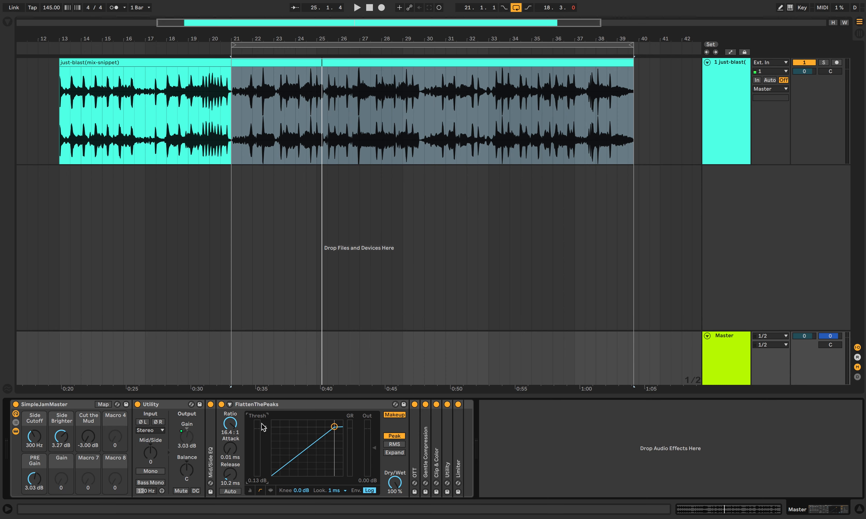
# Step: Collapse FlattenThePeaks and expand the OTT device to examine its Amount setting
pyautogui.doubleClick(264, 403)
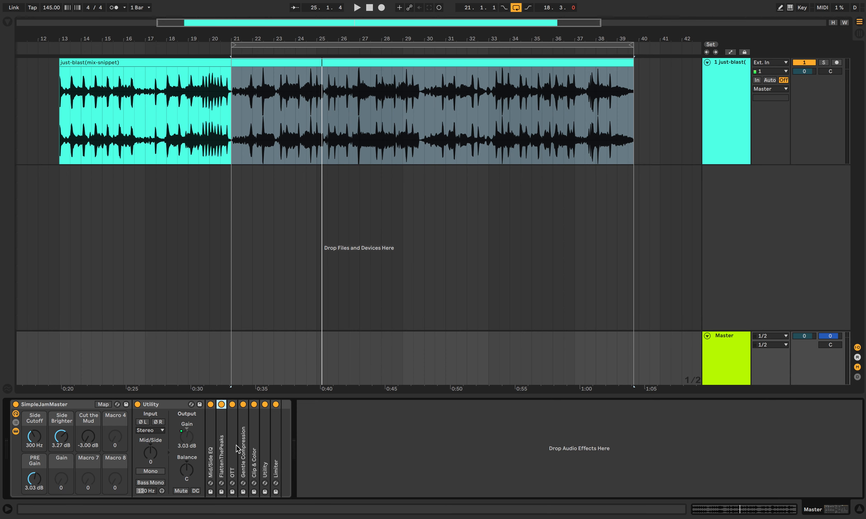
pyautogui.doubleClick(235, 445)
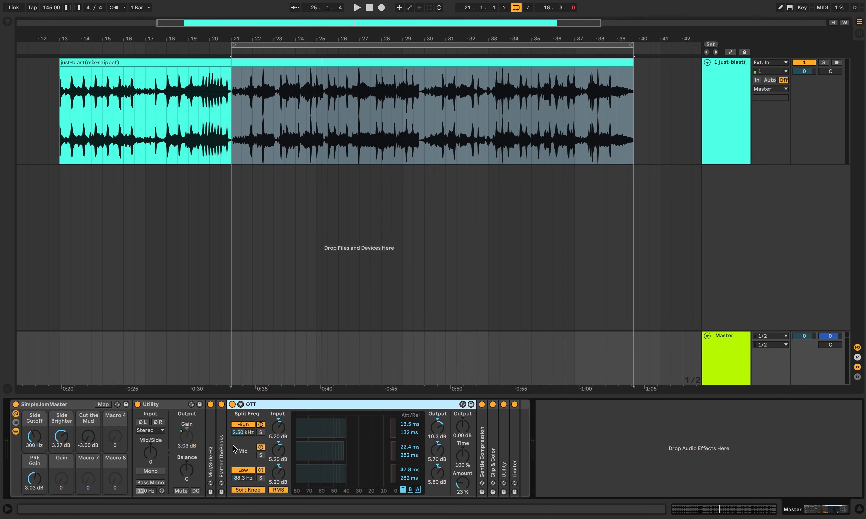
pyautogui.click(461, 494)
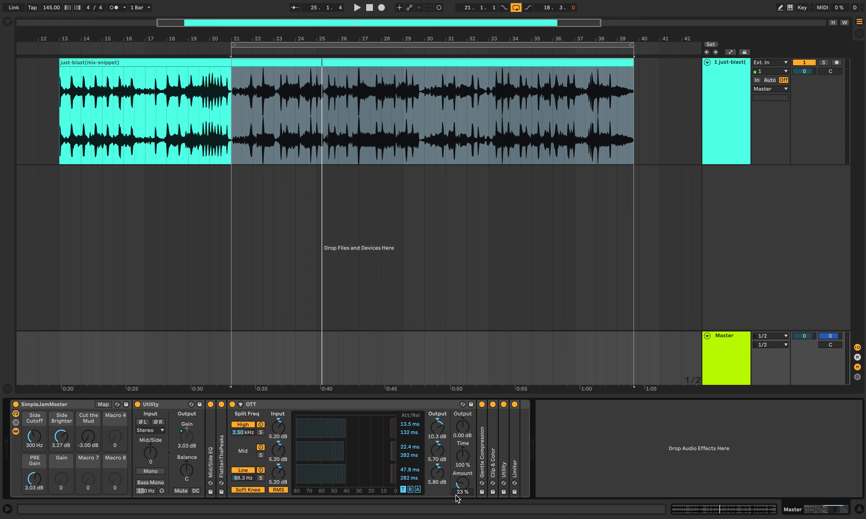
pyautogui.click(462, 493)
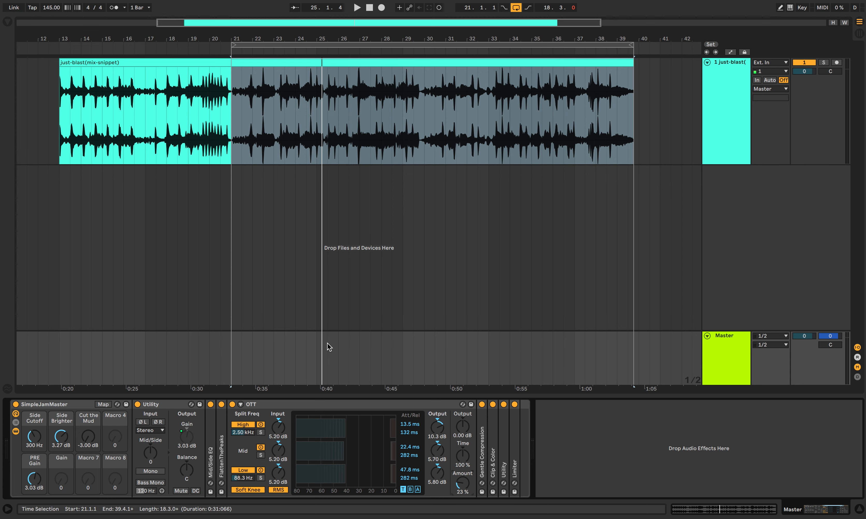
# Step: Try OTT during playback with Amount at 97% and Output at -5.80 dB, and undo both changes
pyautogui.press('space')
pyautogui.moveTo(459, 490)
pyautogui.mouseDown()
pyautogui.moveTo(459, 464)
pyautogui.moveTo(463, 485)
pyautogui.mouseUp()
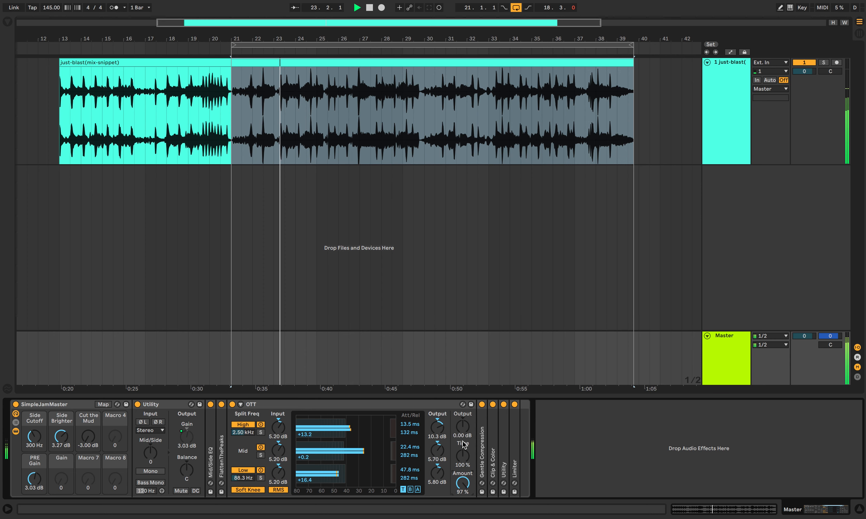
pyautogui.moveTo(463, 427); pyautogui.dragTo(463, 443)
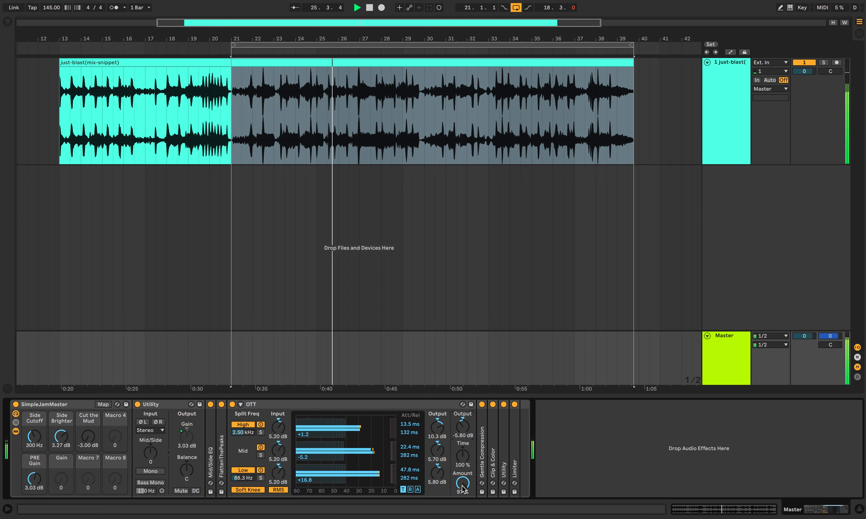
pyautogui.press('space')
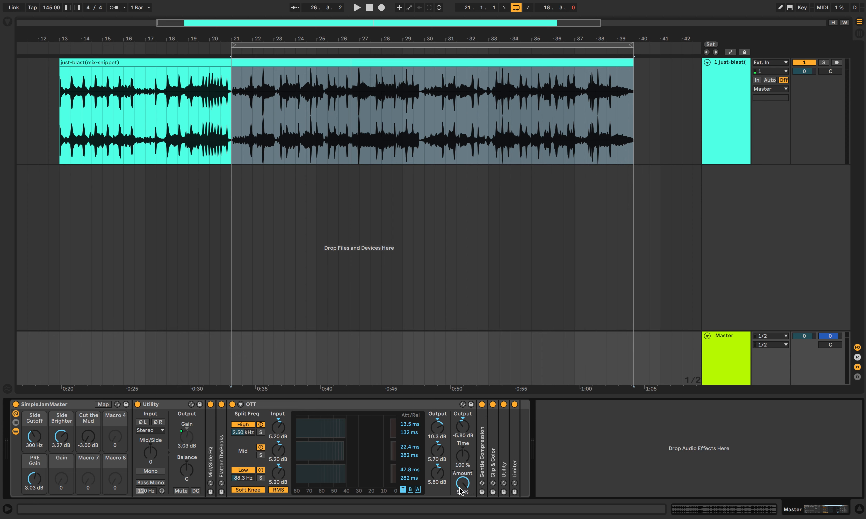
pyautogui.press('super+z')
# Step: Check the FlattenThePeaks settings briefly, and compare the playing loop with OTT switched off and on
pyautogui.doubleClick(223, 449)
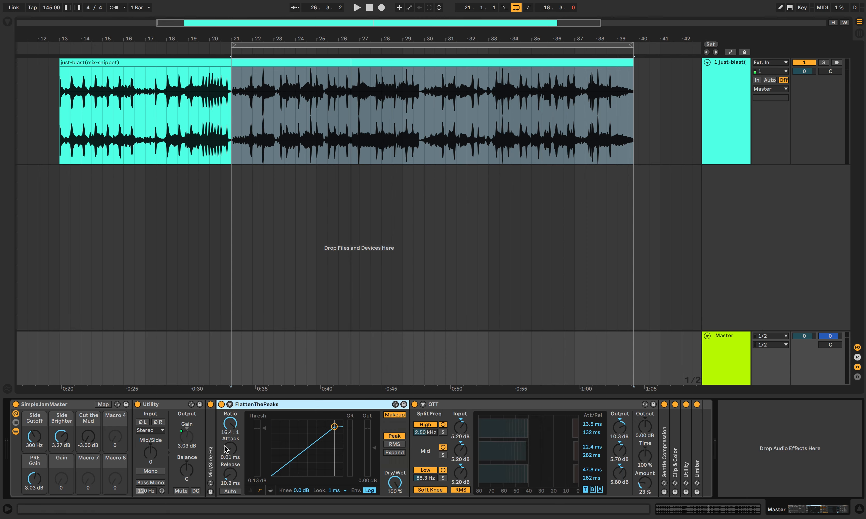
pyautogui.doubleClick(265, 403)
pyautogui.press('space')
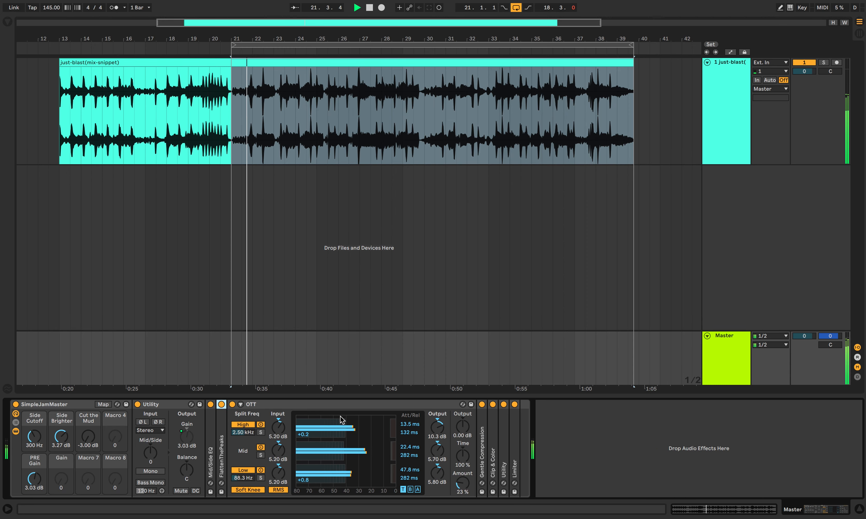
pyautogui.click(233, 405)
pyautogui.click(232, 405)
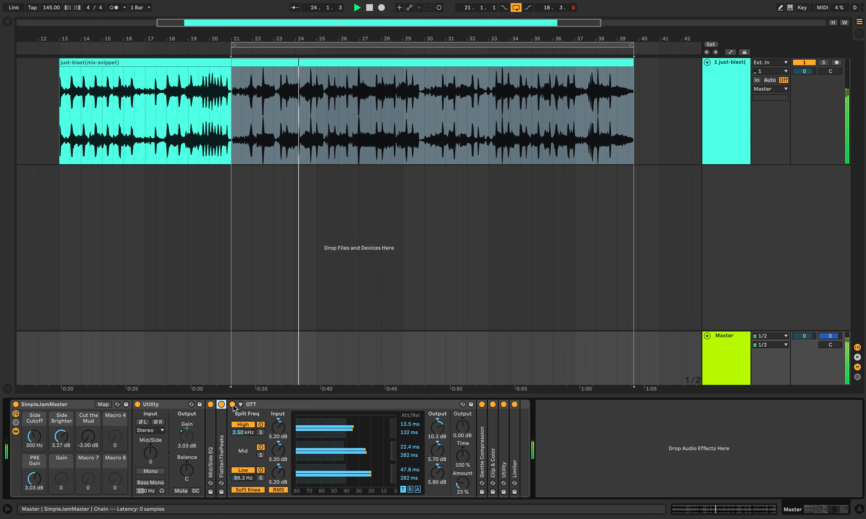
pyautogui.press('space')
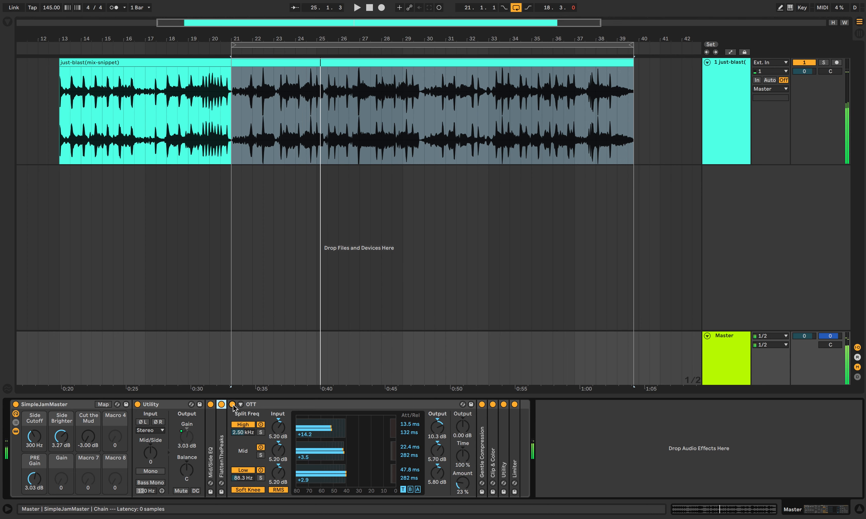
# Step: Collapse OTT, expand the Gentle Compression device, and audition the loop while examining its attack and release
pyautogui.doubleClick(265, 404)
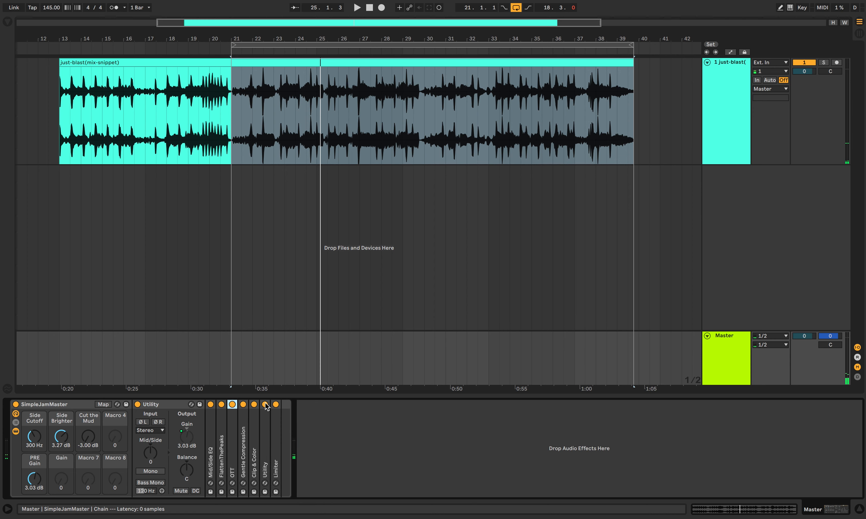
pyautogui.doubleClick(244, 450)
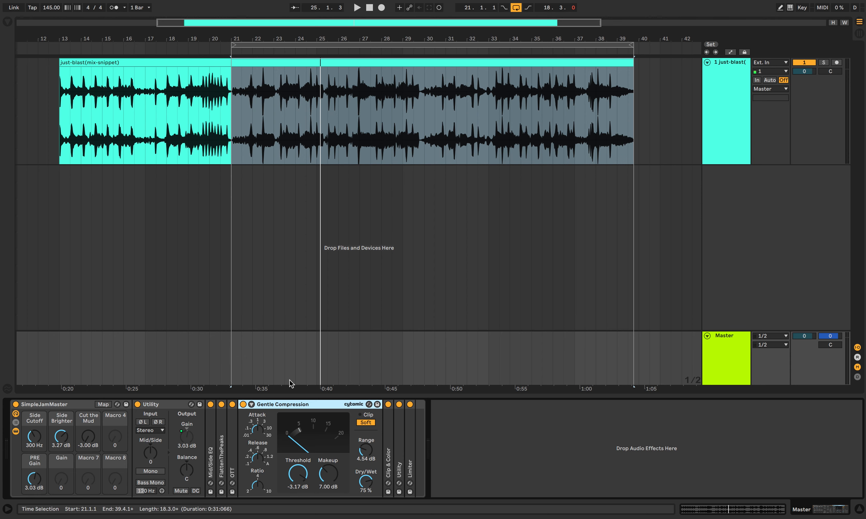
pyautogui.press('space')
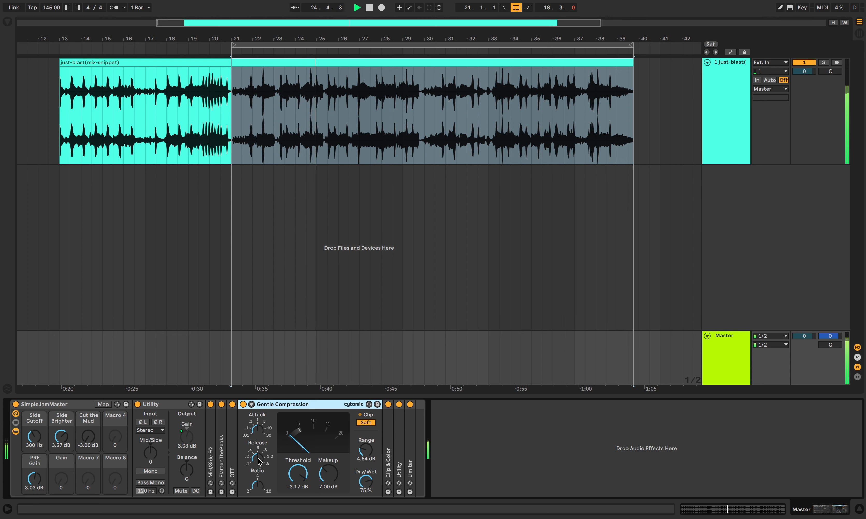
pyautogui.click(258, 428)
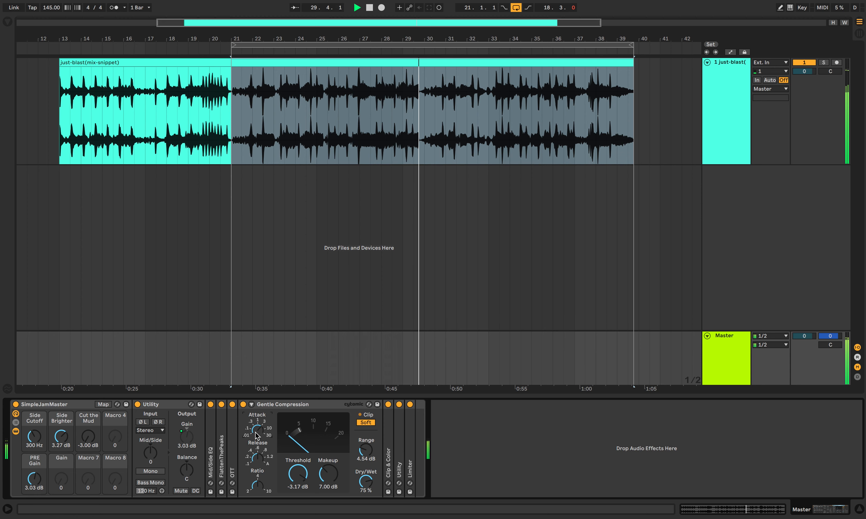
pyautogui.press('space')
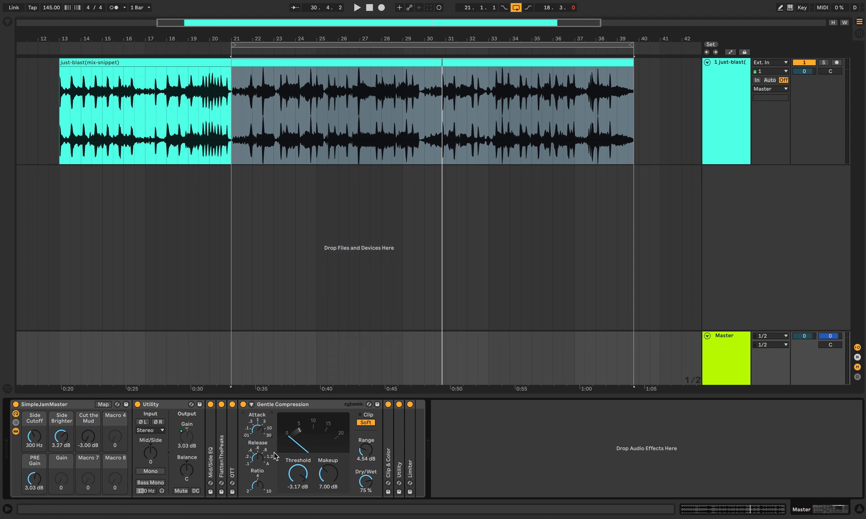
# Step: Audition the Gentle Compression threshold at about -17.1 dB, and settle it at -1.90 dB
pyautogui.moveTo(303, 484); pyautogui.dragTo(303, 510)
pyautogui.press('space')
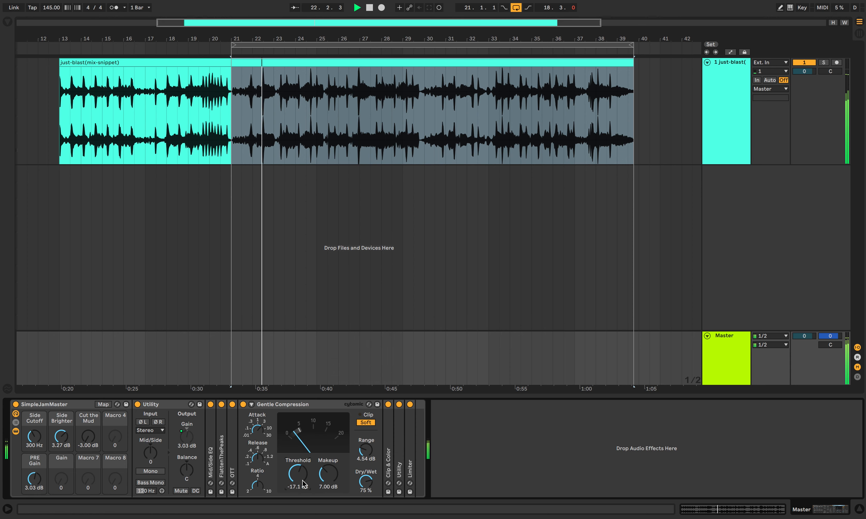
pyautogui.press('space')
pyautogui.moveTo(303, 485); pyautogui.dragTo(303, 458)
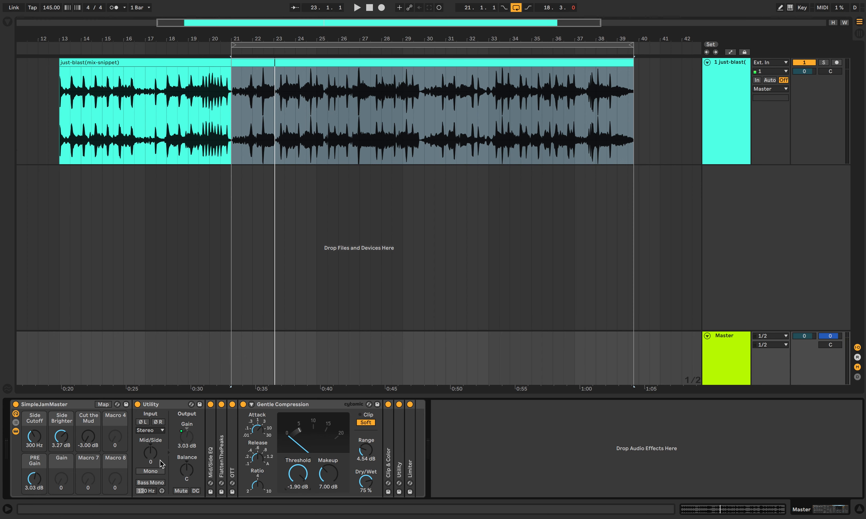
# Step: Lower the rack's PRE Gain macro to -7.99 dB
pyautogui.moveTo(34, 478); pyautogui.dragTo(34, 493)
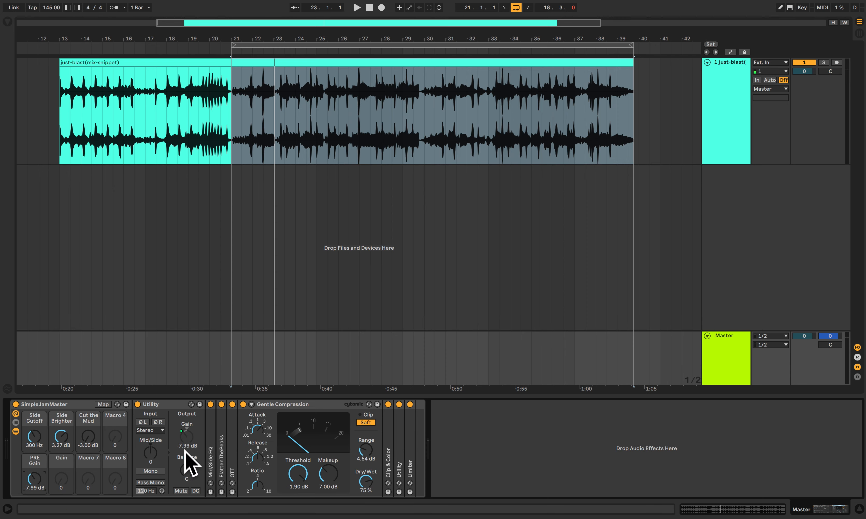
# Step: Expand the Mid/Side EQ and FlattenThePeaks devices to check their settings, and collapse both again
pyautogui.doubleClick(211, 459)
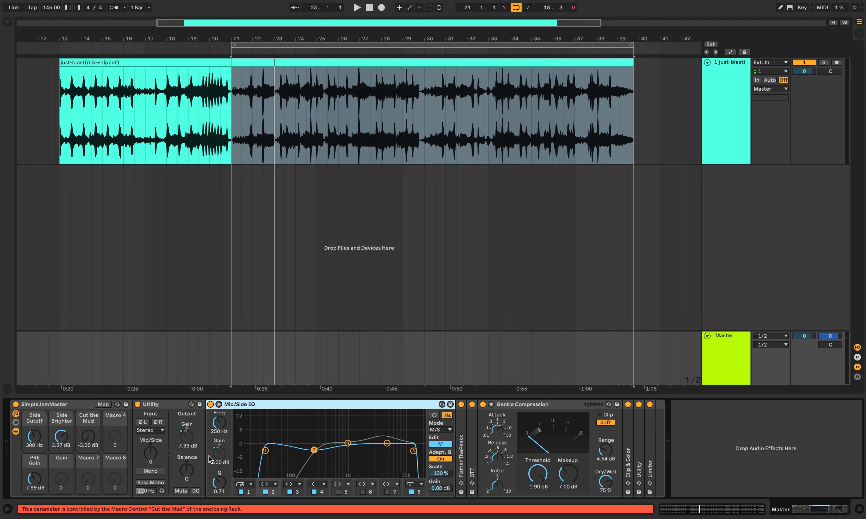
pyautogui.doubleClick(461, 459)
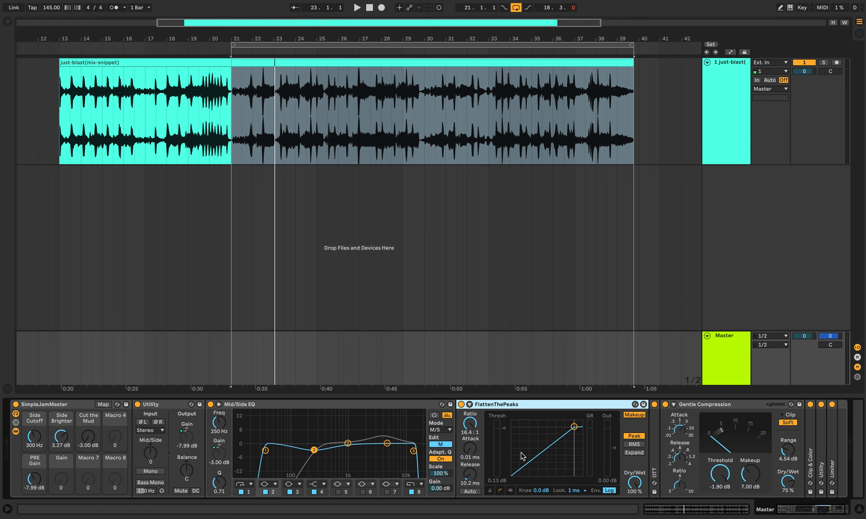
pyautogui.doubleClick(304, 404)
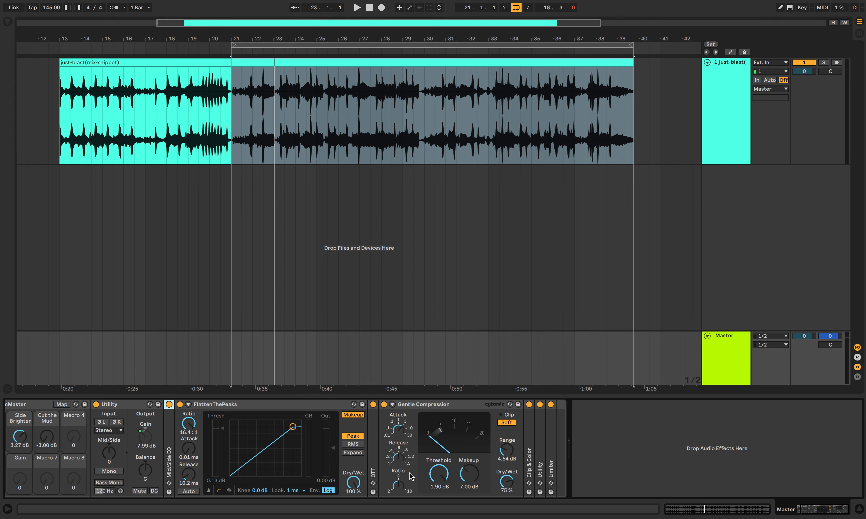
pyautogui.doubleClick(304, 405)
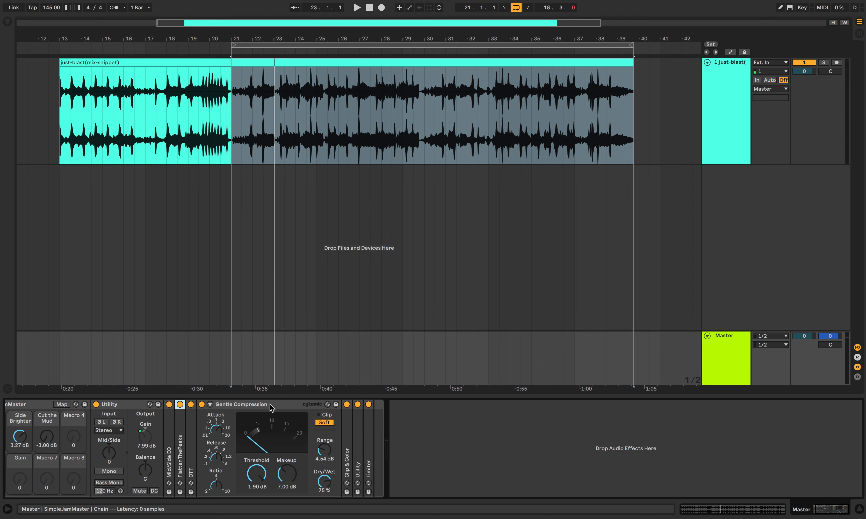
pyautogui.hscroll(-2, 120, 420)
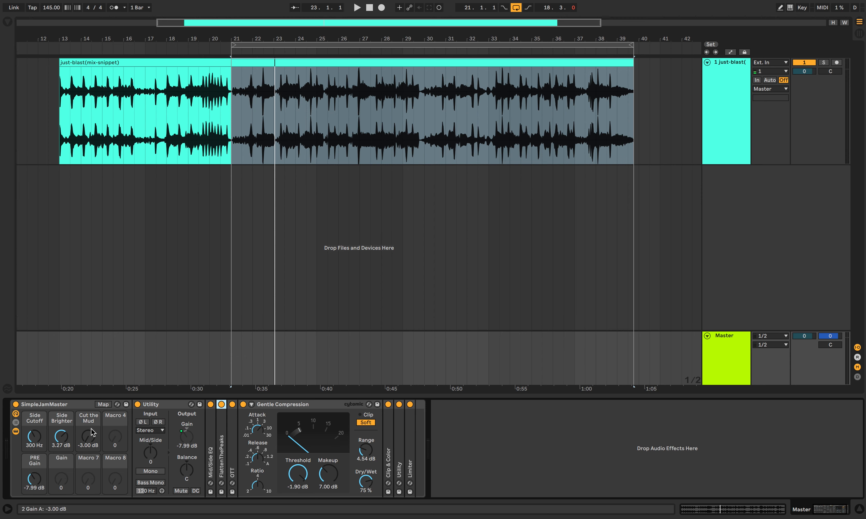
# Step: Raise the rack's PRE Gain macro to 4.00 dB while the loop plays, and stop playback
pyautogui.press('space')
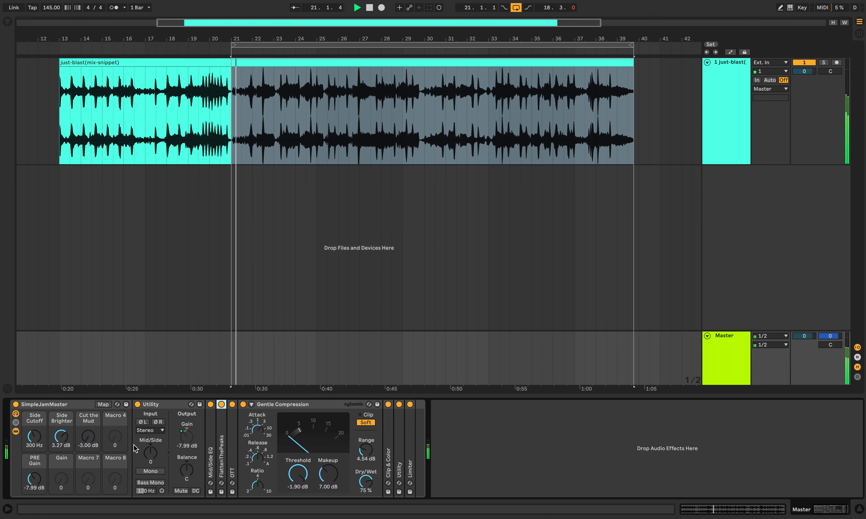
pyautogui.moveTo(34, 479); pyautogui.dragTo(34, 467)
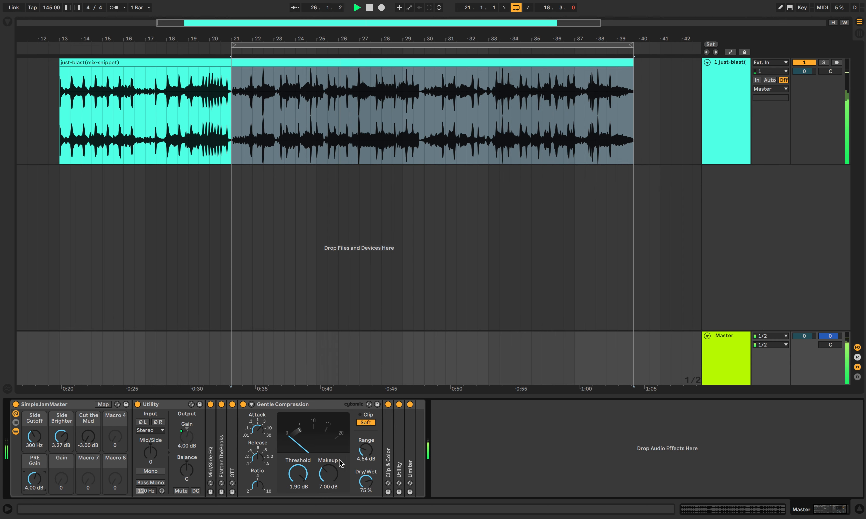
pyautogui.press('space')
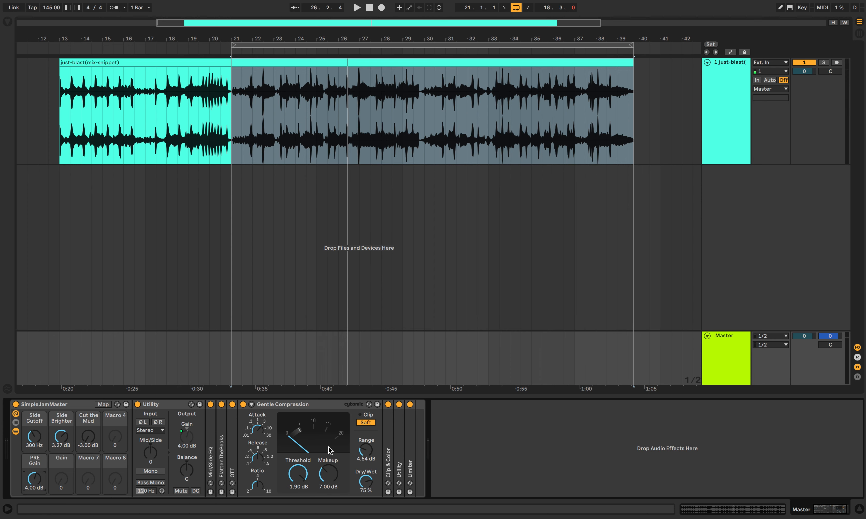
# Step: Expand Clip & Color, collapse Gentle Compression, and compare the playing loop with Clip & Color switched off and on
pyautogui.doubleClick(389, 468)
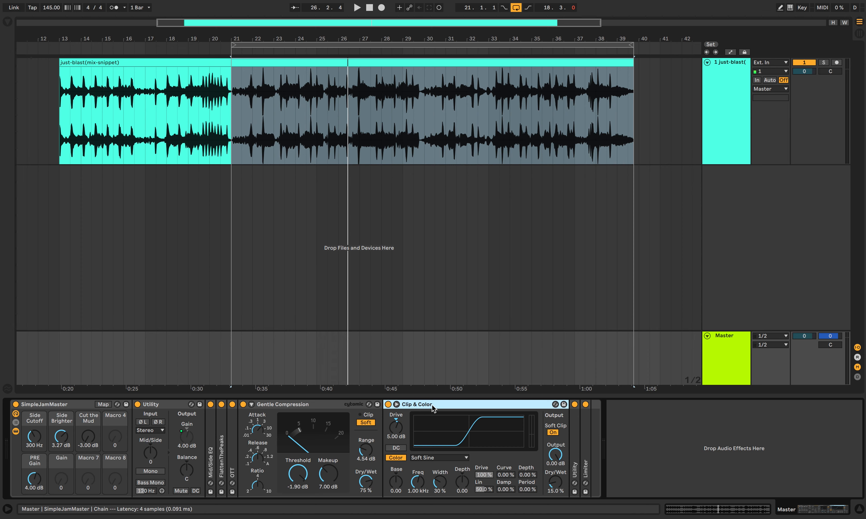
pyautogui.doubleClick(324, 405)
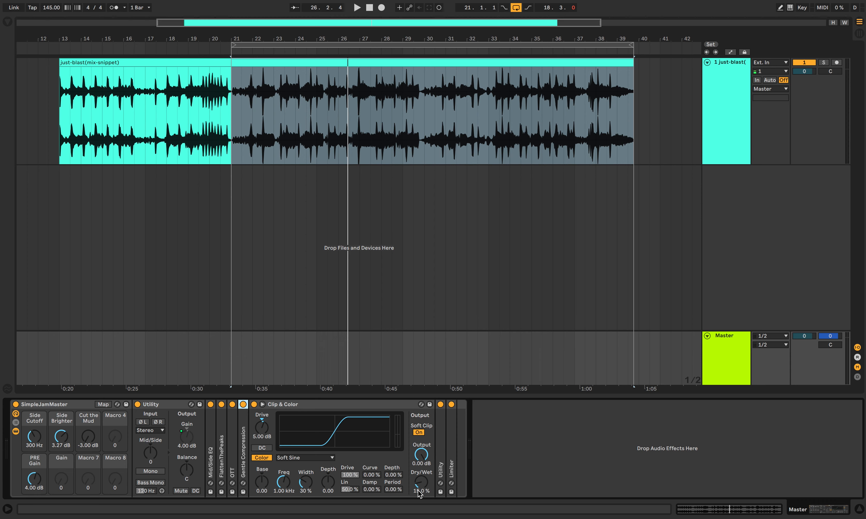
pyautogui.moveTo(449, 518)
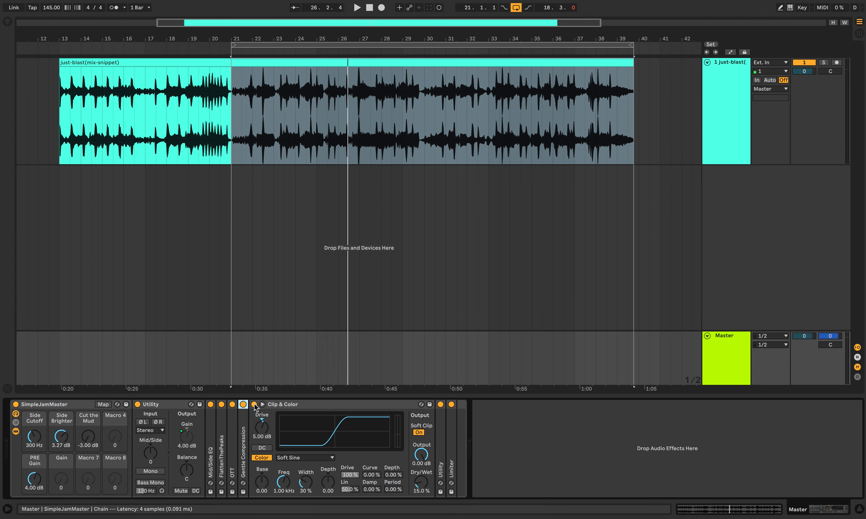
pyautogui.press('space')
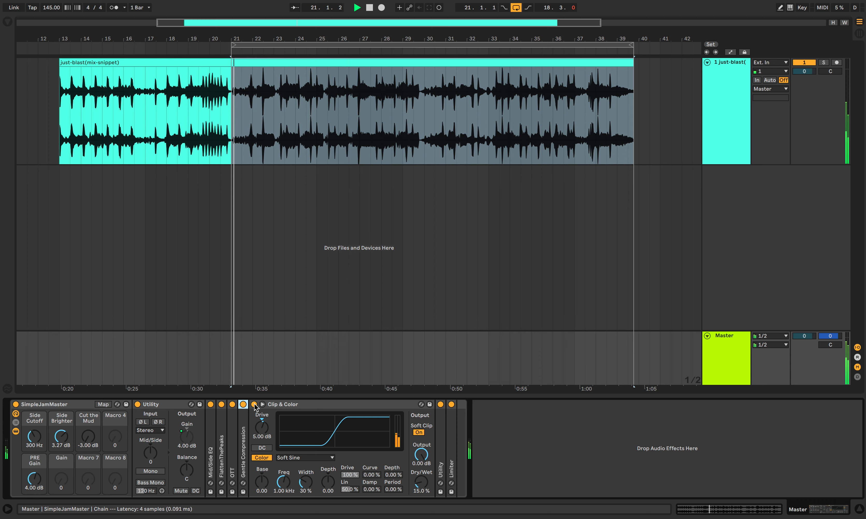
pyautogui.click(253, 404)
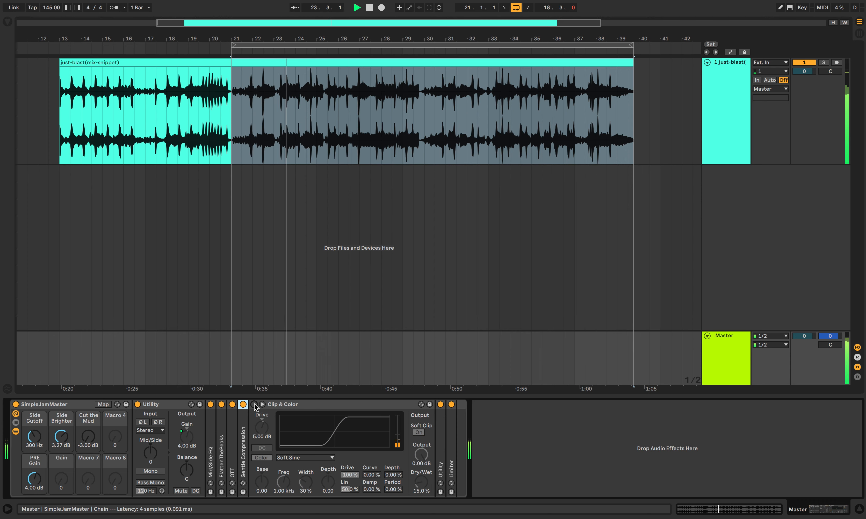
pyautogui.click(254, 405)
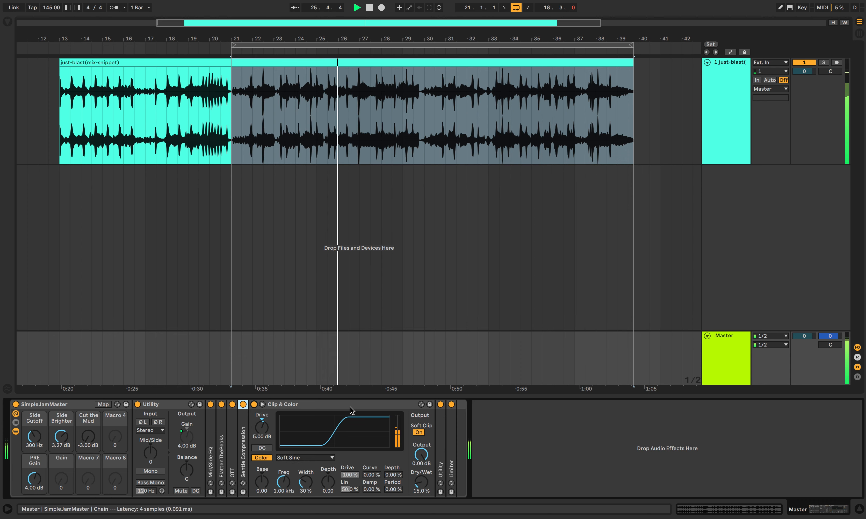
pyautogui.press('space')
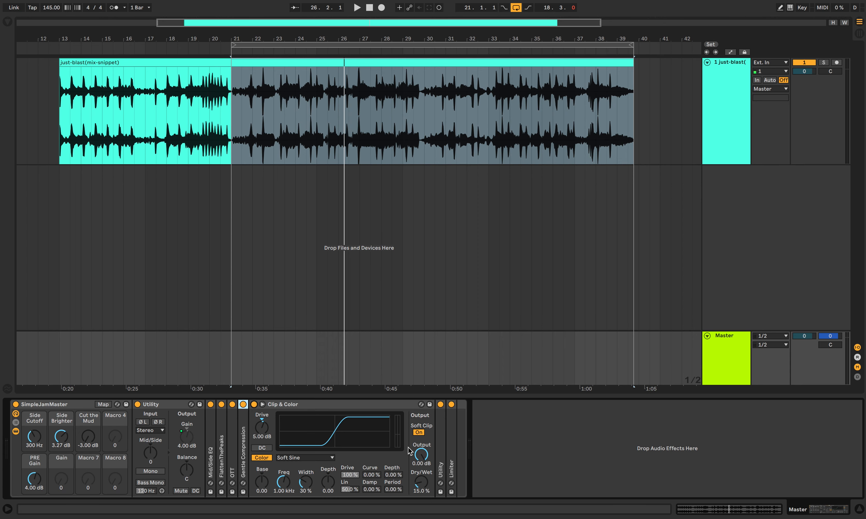
# Step: Audition Clip & Color at 100% dry/wet with its output at -12.9 dB, and undo both changes
pyautogui.moveTo(421, 458); pyautogui.dragTo(422, 481)
pyautogui.doubleClick(422, 482)
pyautogui.press('space')
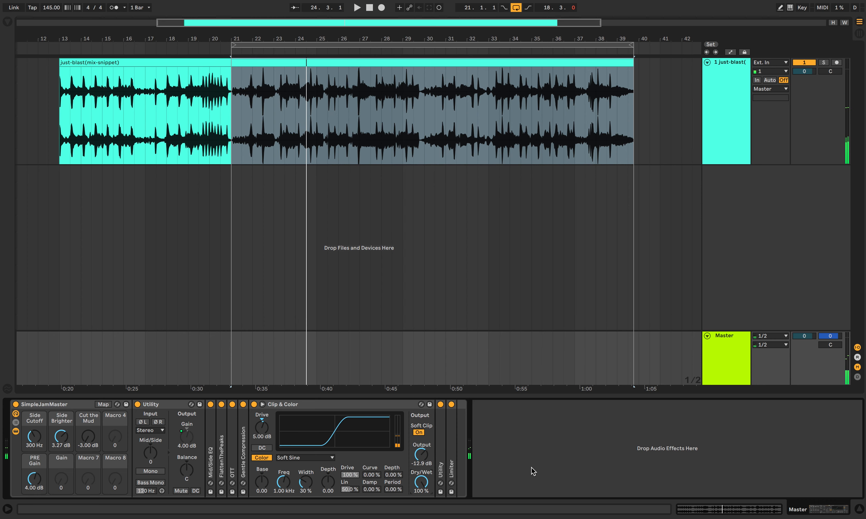
pyautogui.press('super+z')
pyautogui.press('super+z')
pyautogui.press('space')
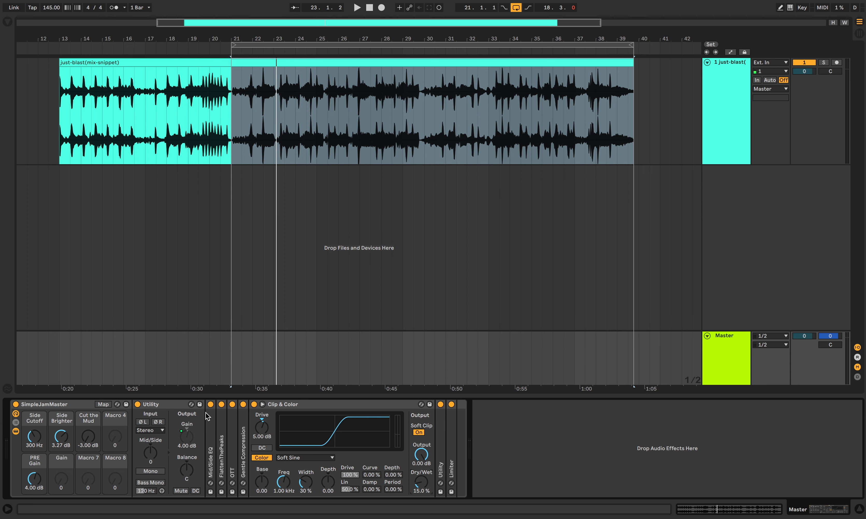
# Step: Collapse Clip & Color, and expand the second Utility and the Limiter at the end of the rack
pyautogui.click(315, 402)
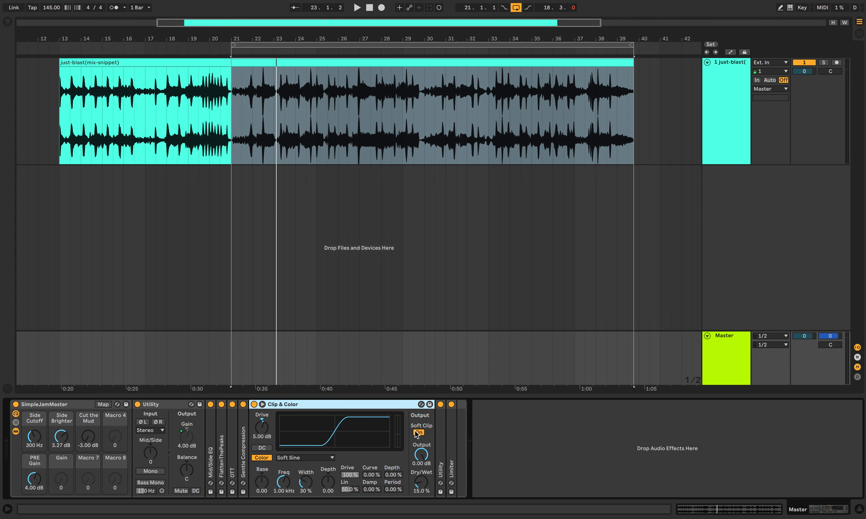
pyautogui.doubleClick(344, 404)
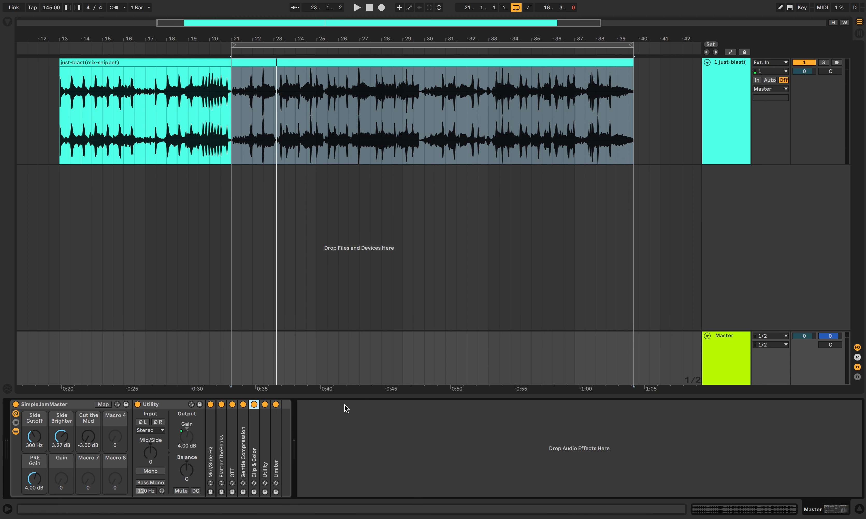
pyautogui.doubleClick(267, 458)
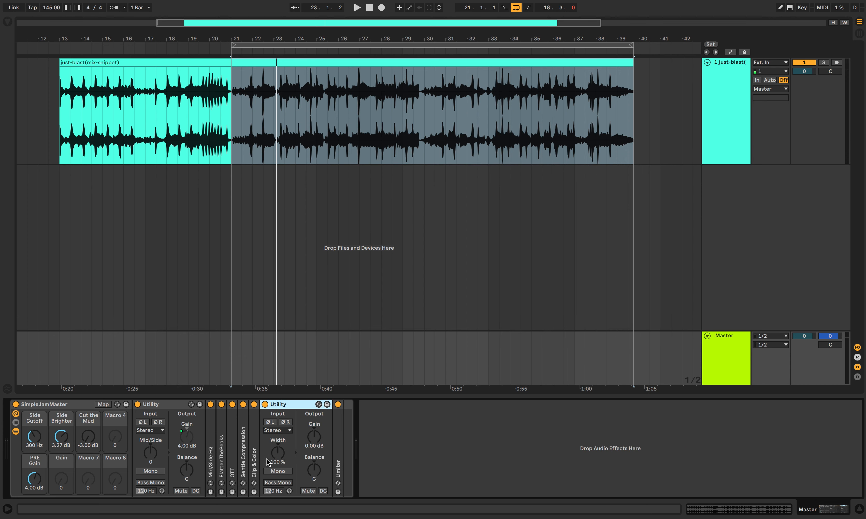
pyautogui.doubleClick(338, 435)
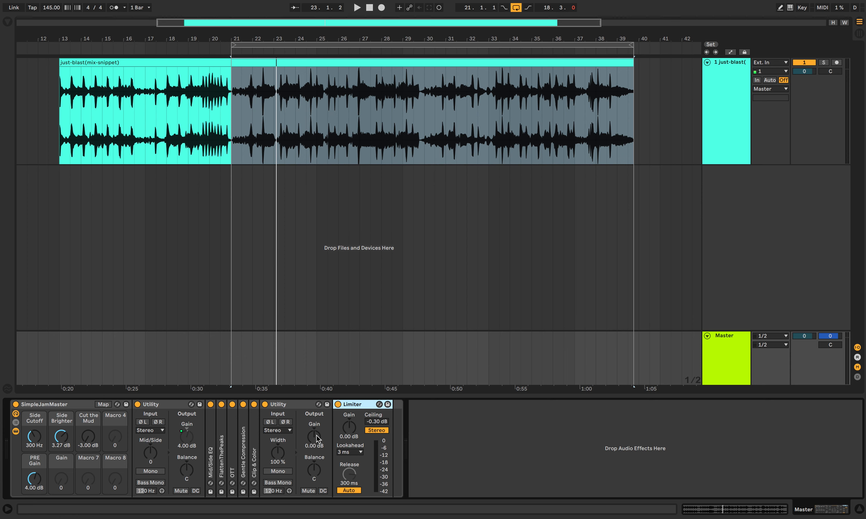
# Step: Audition the loop with the second Utility's gain at 2.22 dB and at 1.67 dB
pyautogui.moveTo(316, 436); pyautogui.dragTo(316, 420)
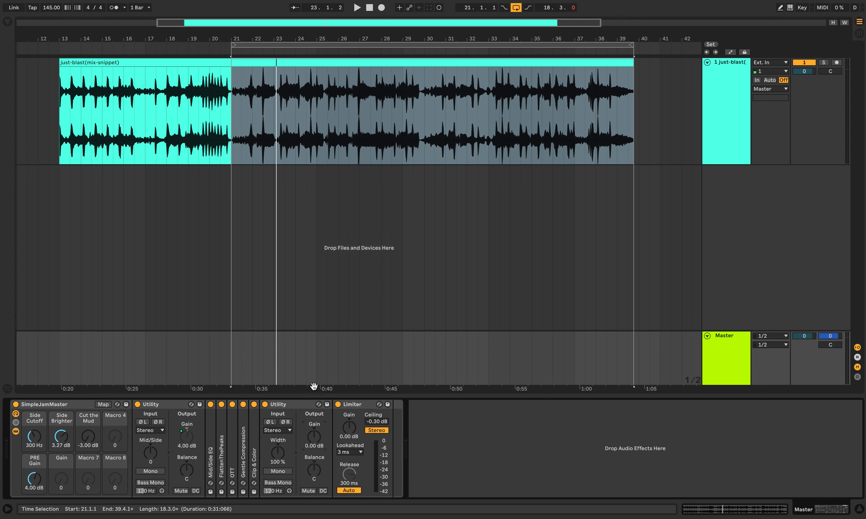
pyautogui.press('space')
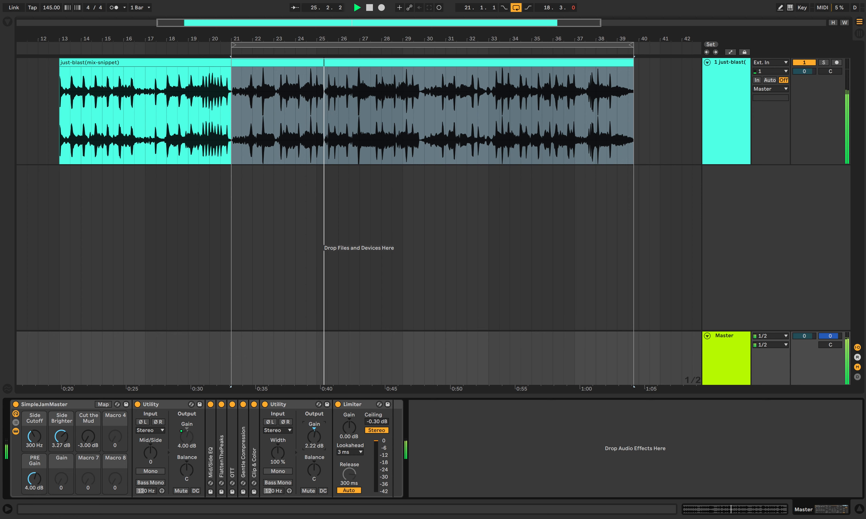
pyautogui.moveTo(314, 437); pyautogui.dragTo(314, 441)
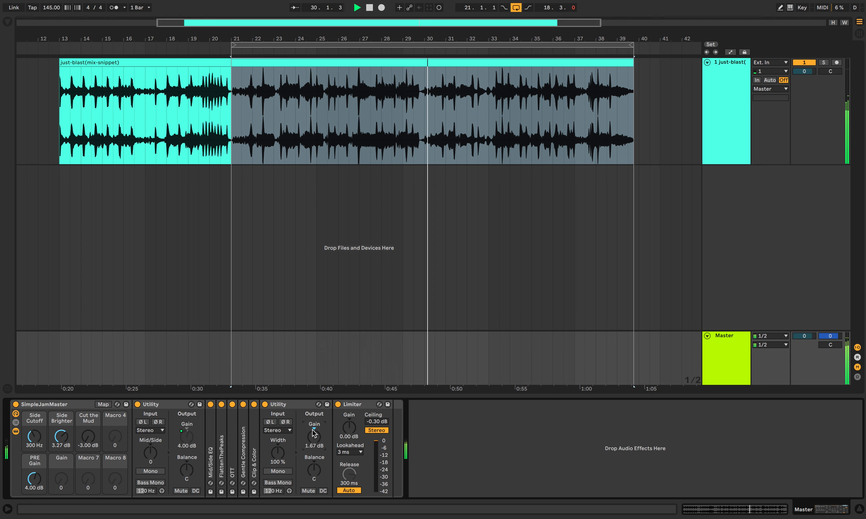
pyautogui.press('space')
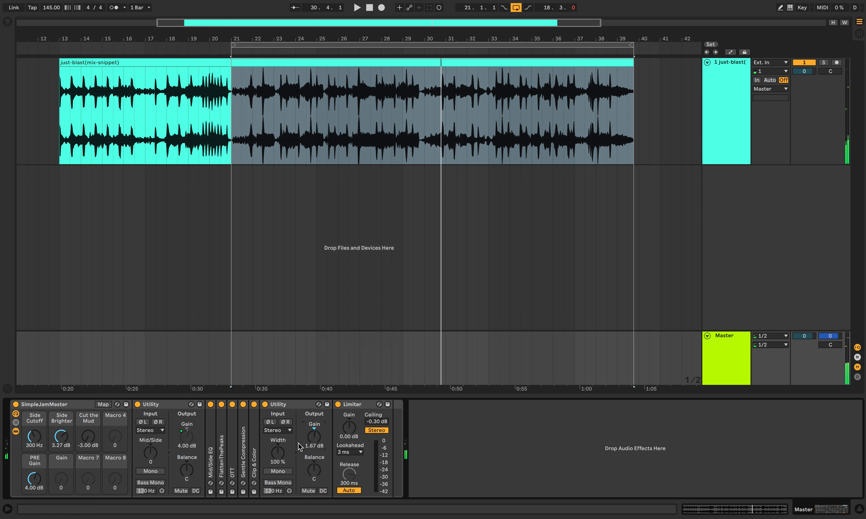
# Step: Set the second Utility's gain to 1 dB, and raise it to 2.22 dB while the loop plays
pyautogui.write('1')
pyautogui.press('Return')
pyautogui.press('space')
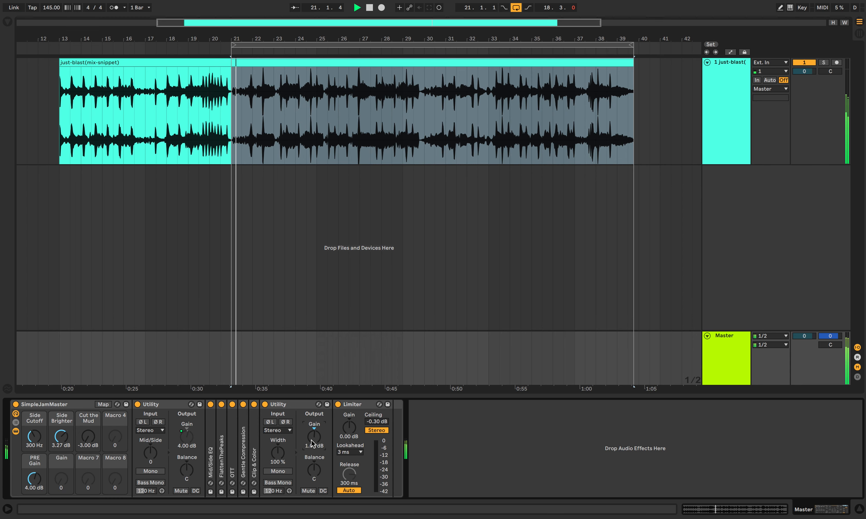
pyautogui.moveTo(311, 440)
pyautogui.mouseDown()
pyautogui.moveTo(311, 404)
pyautogui.moveTo(312, 429)
pyautogui.mouseUp()
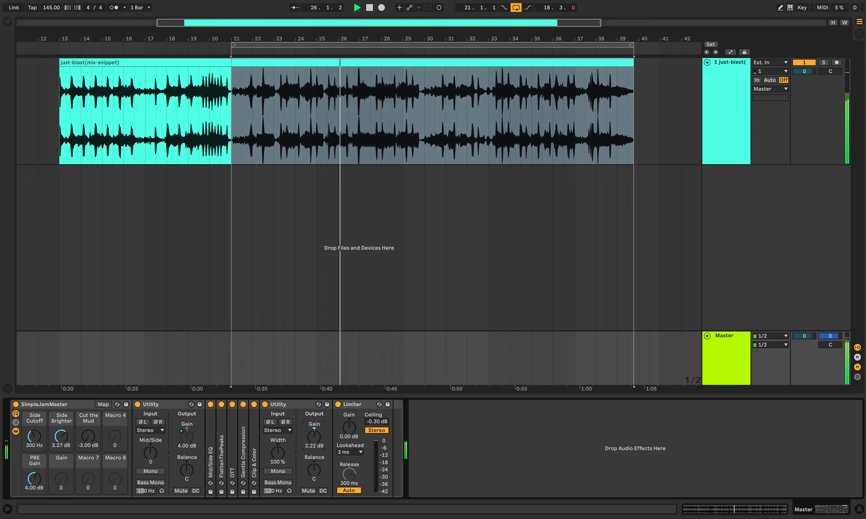
pyautogui.press('space')
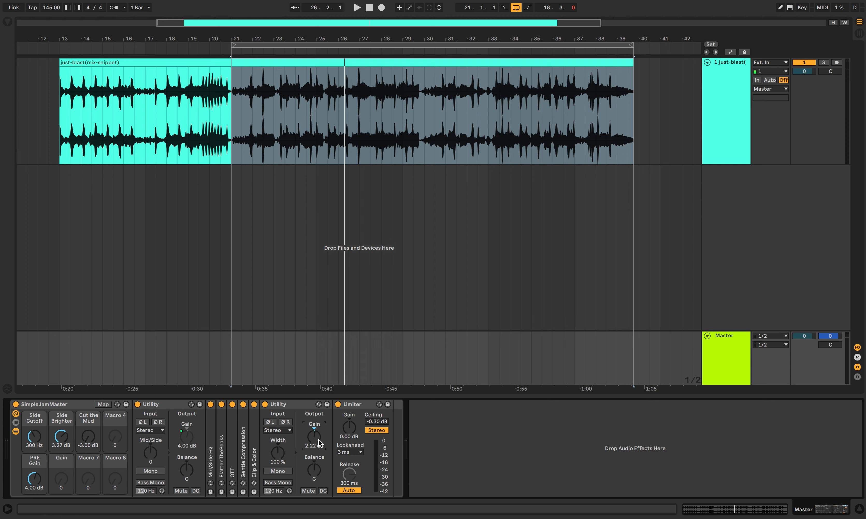
# Step: Set the second Utility's output gain to exactly 2.00 dB
pyautogui.moveTo(318, 439); pyautogui.dragTo(317, 415)
pyautogui.click(314, 446)
pyautogui.write('2')
pyautogui.press('Return')
# Step: Expand Clip & Color to review it beside the Limiter, and select the whole SimpleJamMaster rack
pyautogui.doubleClick(255, 462)
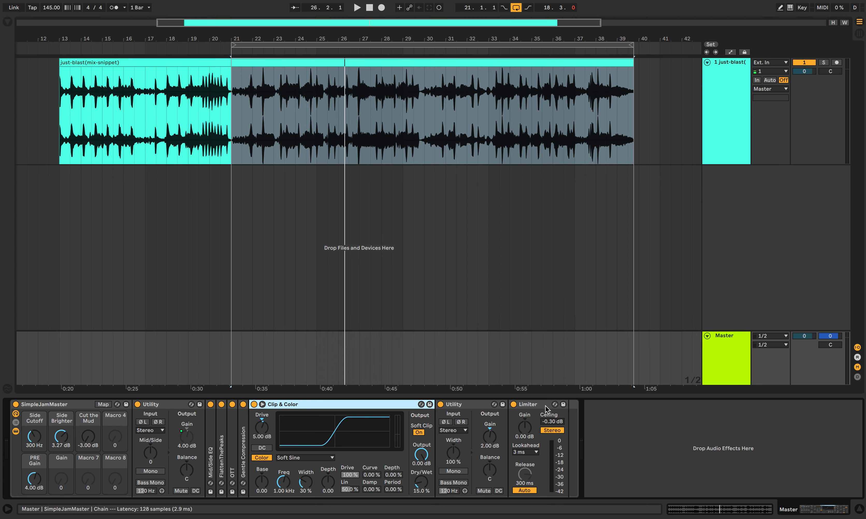
pyautogui.click(539, 405)
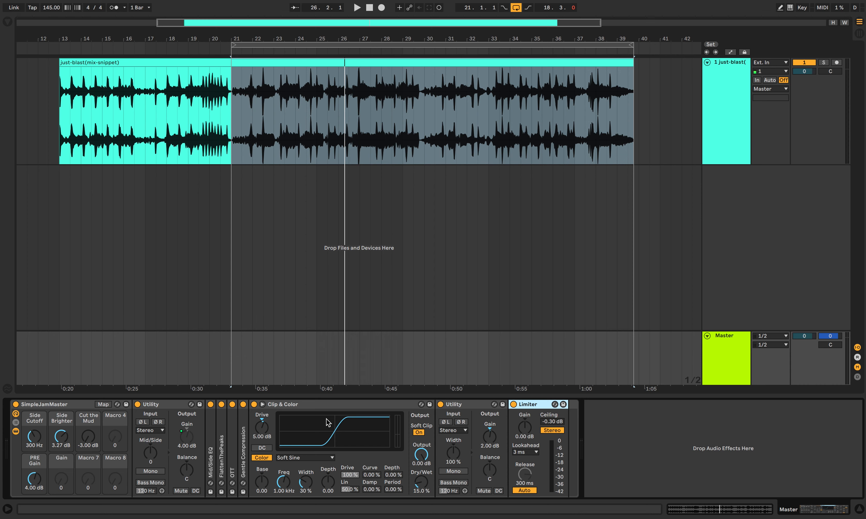
pyautogui.click(43, 404)
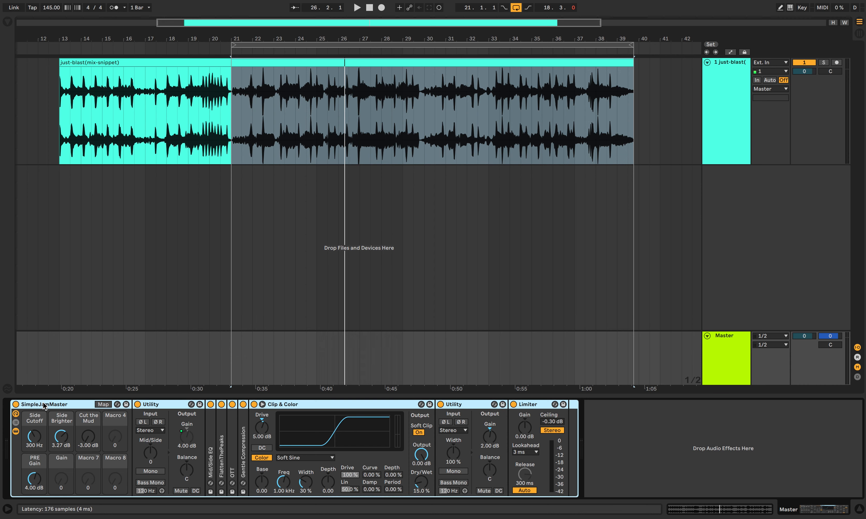